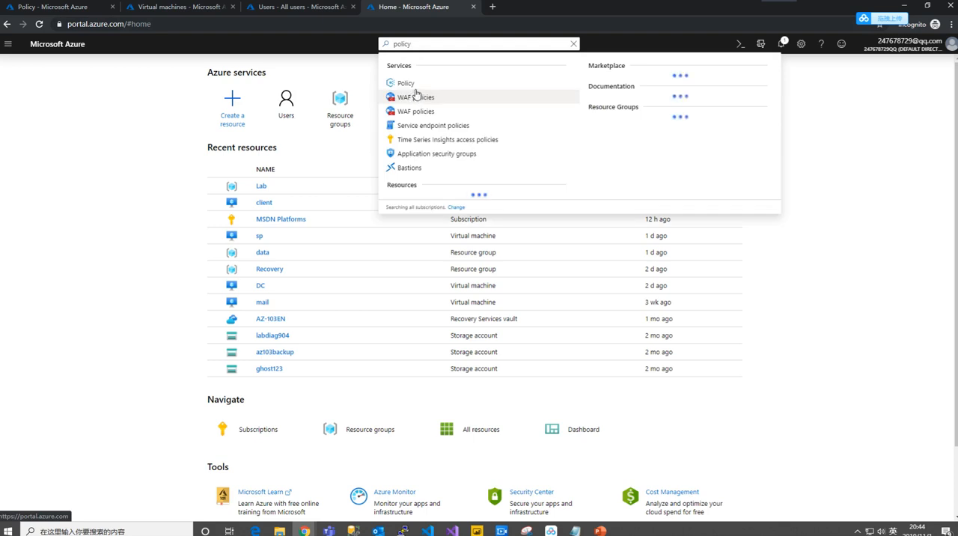
# - Open the Policy service and review the policies in the ASC Default assignment for the MSDN Platforms subscription
pyautogui.click(405, 83)
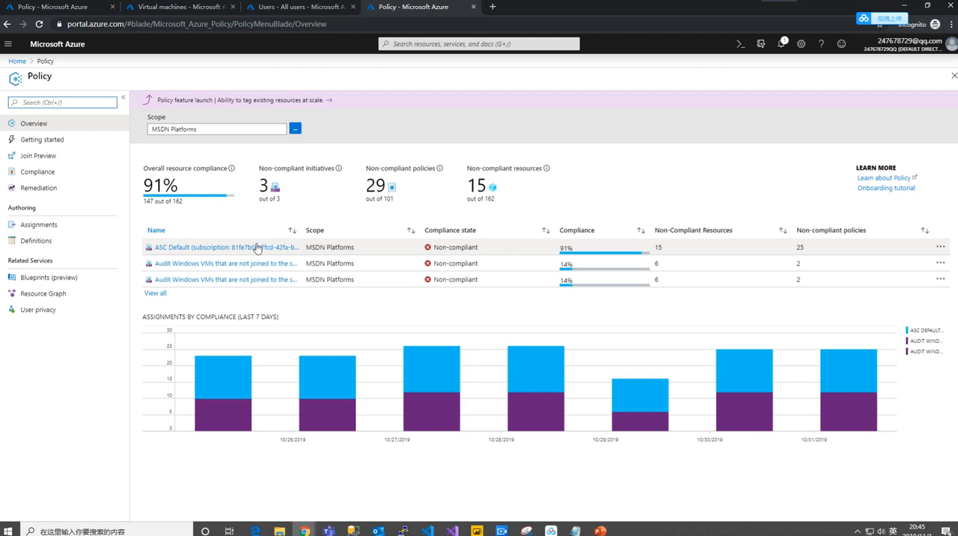
pyautogui.click(333, 248)
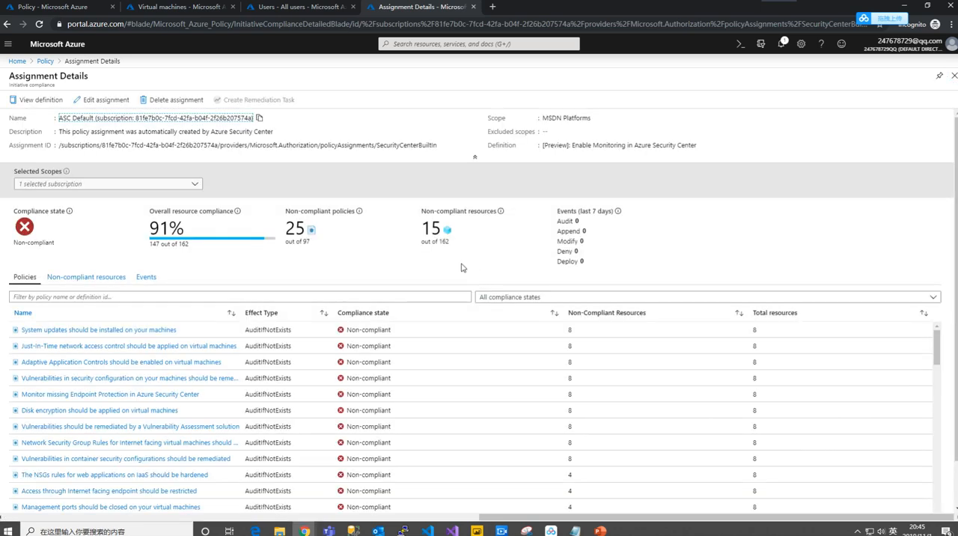
pyautogui.scroll(-1, 244, 255)
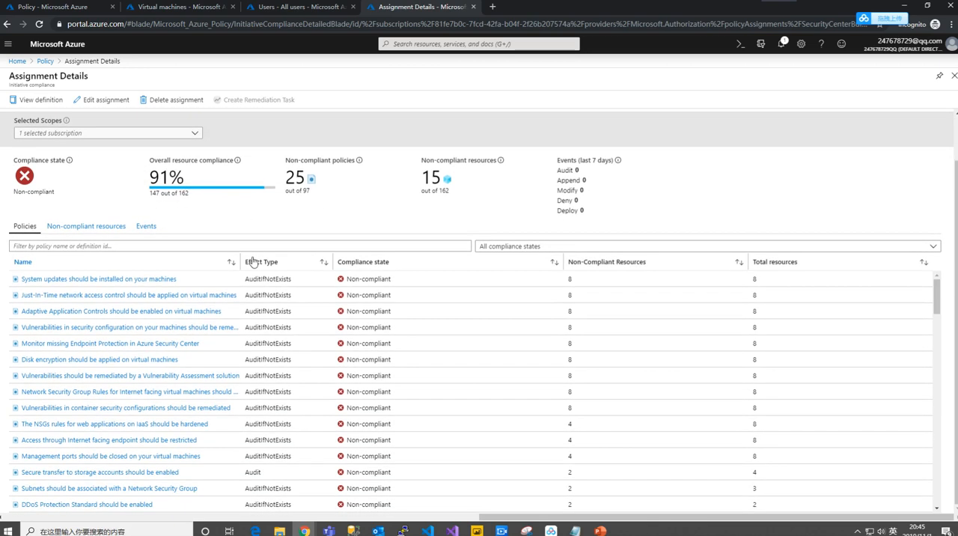
pyautogui.scroll(1, 505, 283)
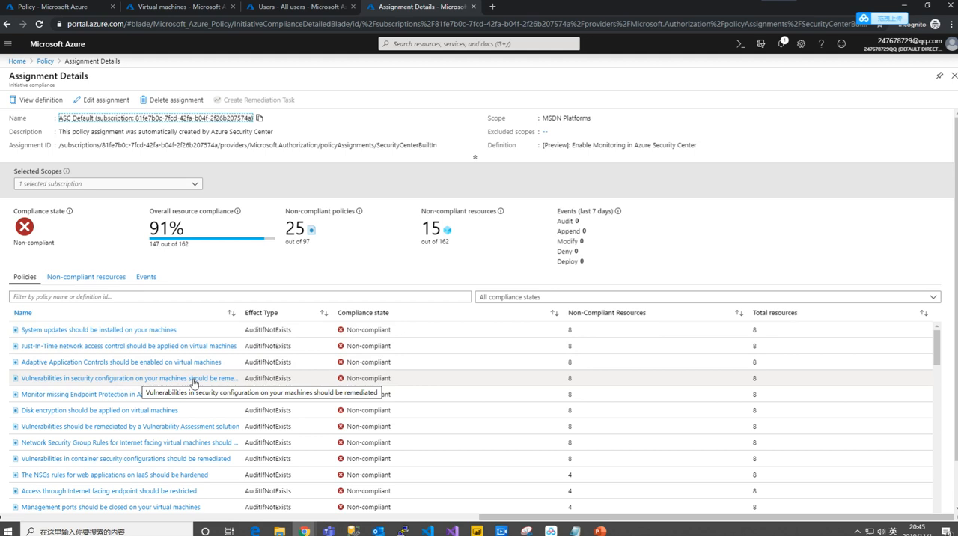
pyautogui.scroll(-1, 171, 367)
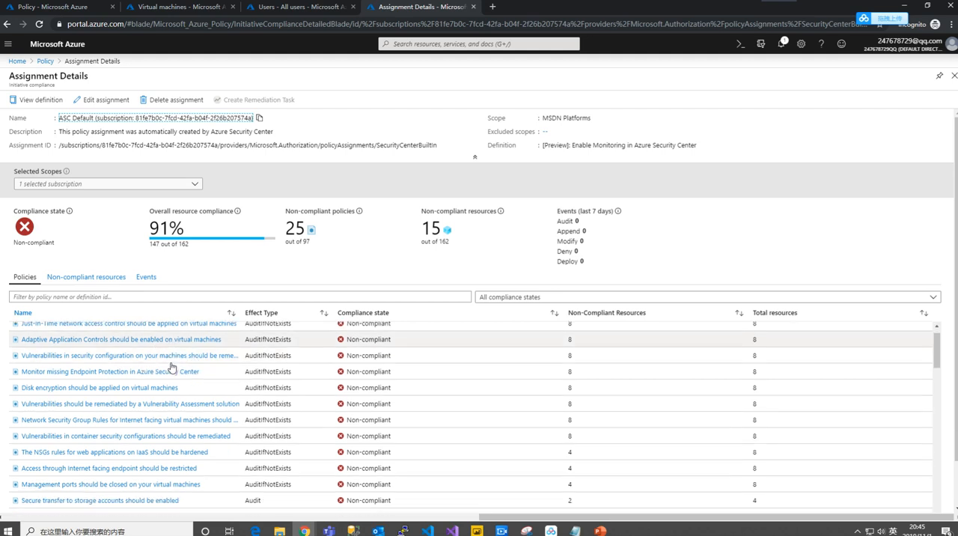
pyautogui.scroll(-1, 171, 367)
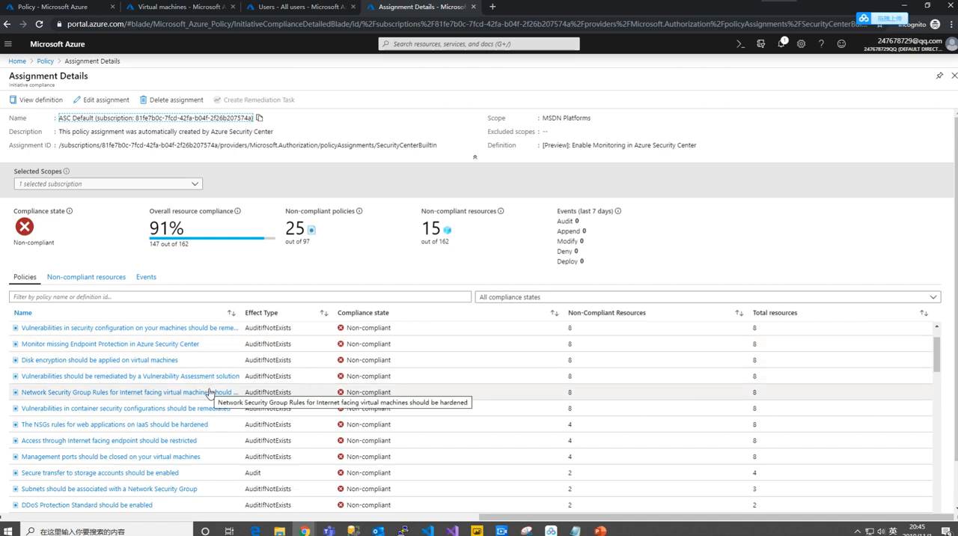
# - Open the compliance details of the "Management ports should be closed on your virtual machines" policy and review its non-compliant resources
pyautogui.click(149, 458)
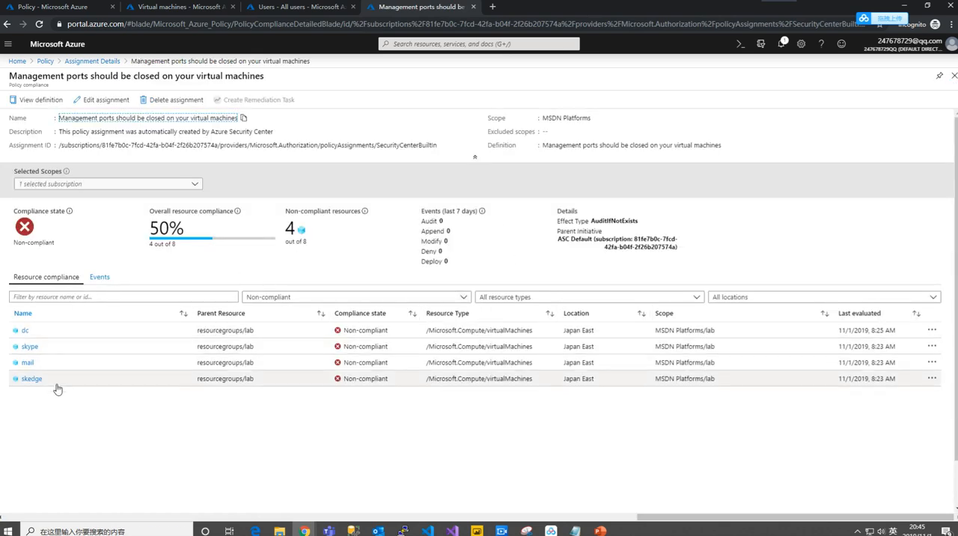
pyautogui.click(160, 429)
pyautogui.click(98, 416)
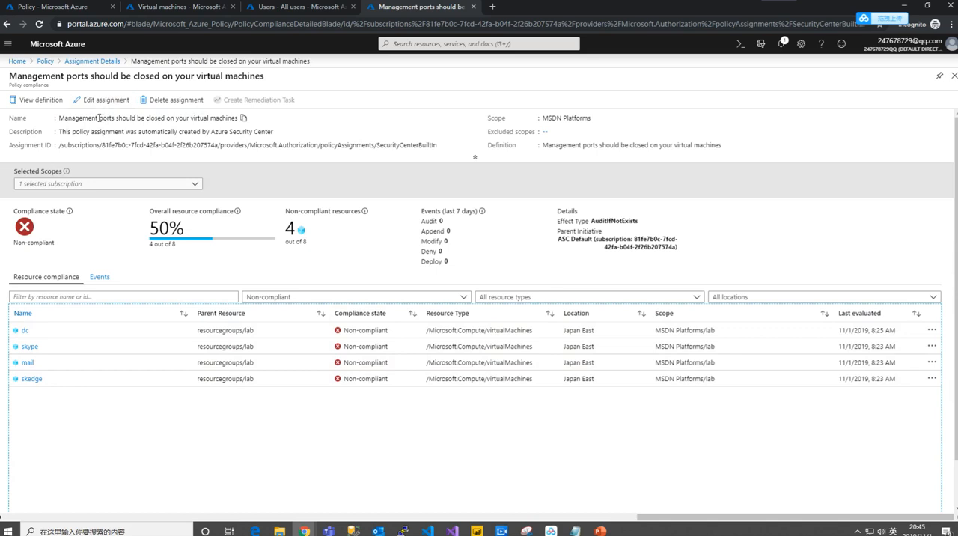
pyautogui.click(82, 117)
pyautogui.moveTo(82, 118); pyautogui.dragTo(220, 118)
pyautogui.click(215, 131)
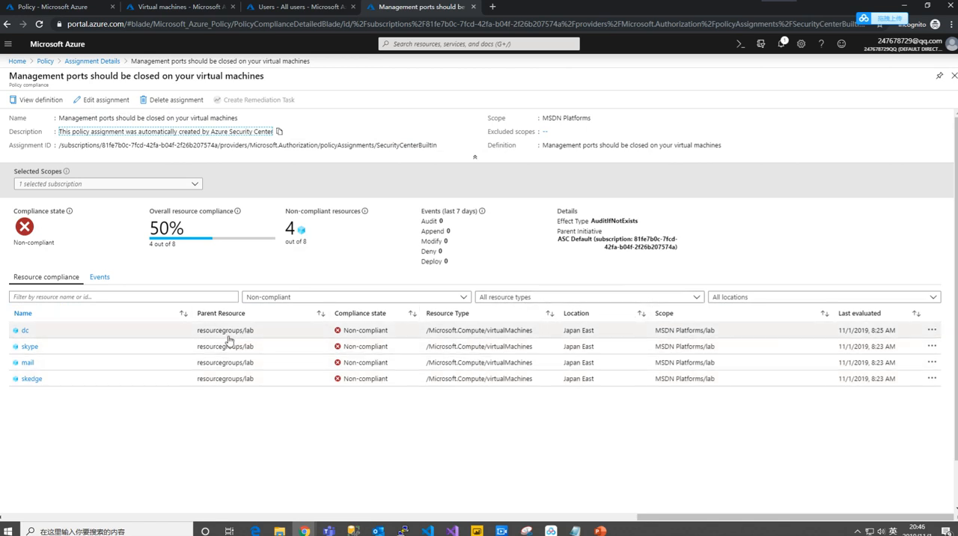
# - View the policy's events for the last 30 days
pyautogui.click(105, 280)
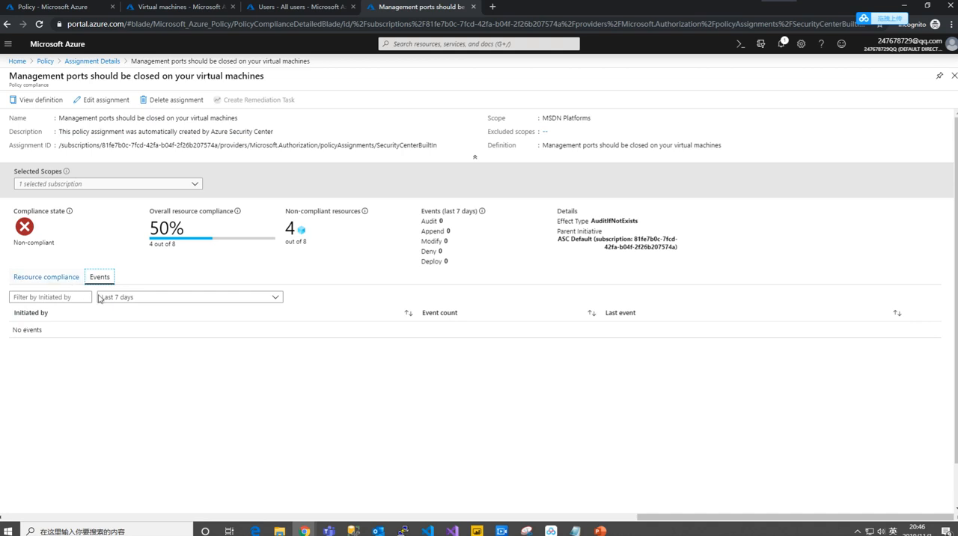
pyautogui.click(150, 297)
pyautogui.click(154, 342)
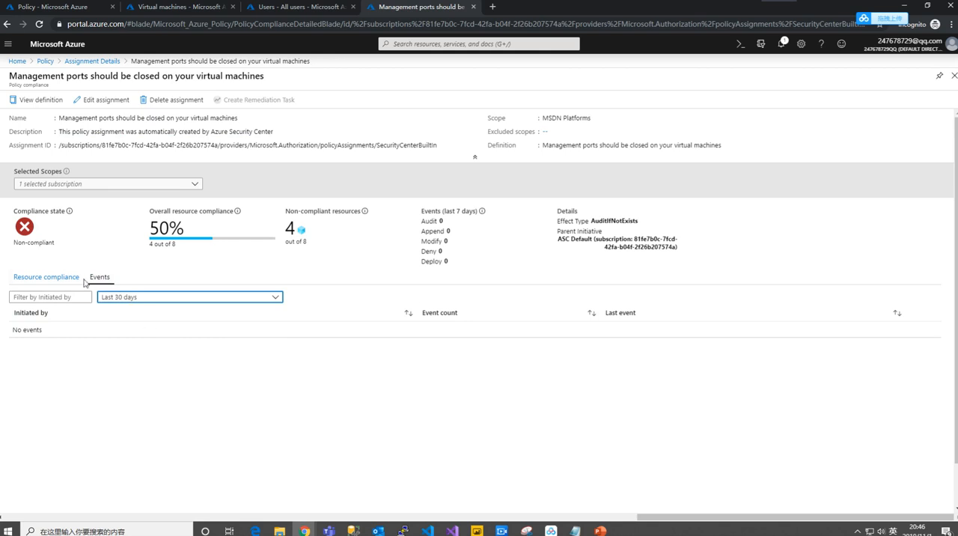
# - Return to the policy's resource compliance list, open the mail virtual machine's record, and open the policy definition from it
pyautogui.click(52, 277)
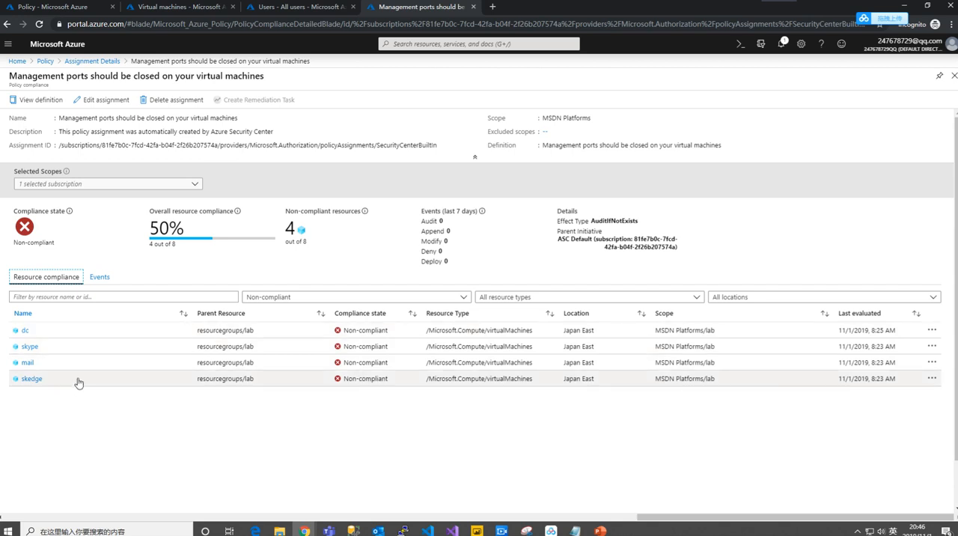
pyautogui.click(110, 368)
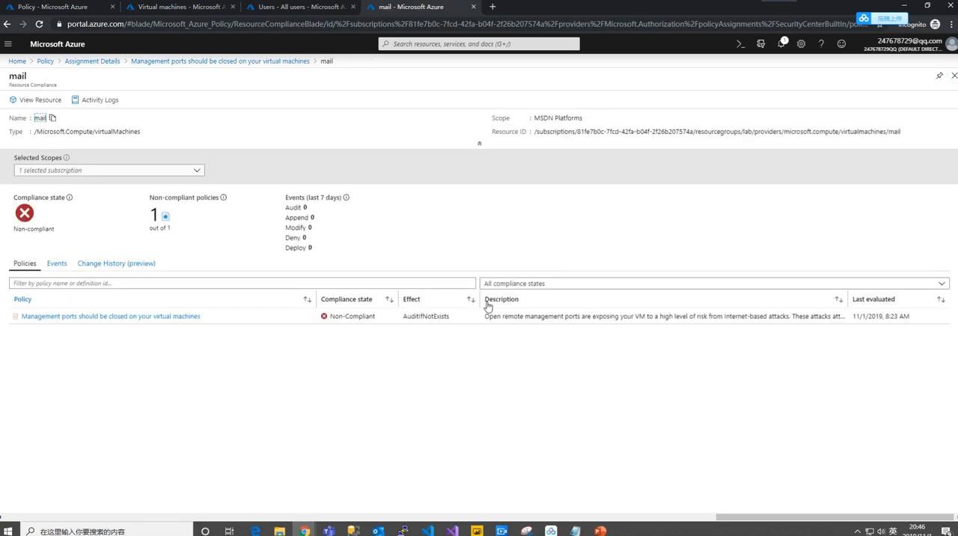
pyautogui.click(178, 317)
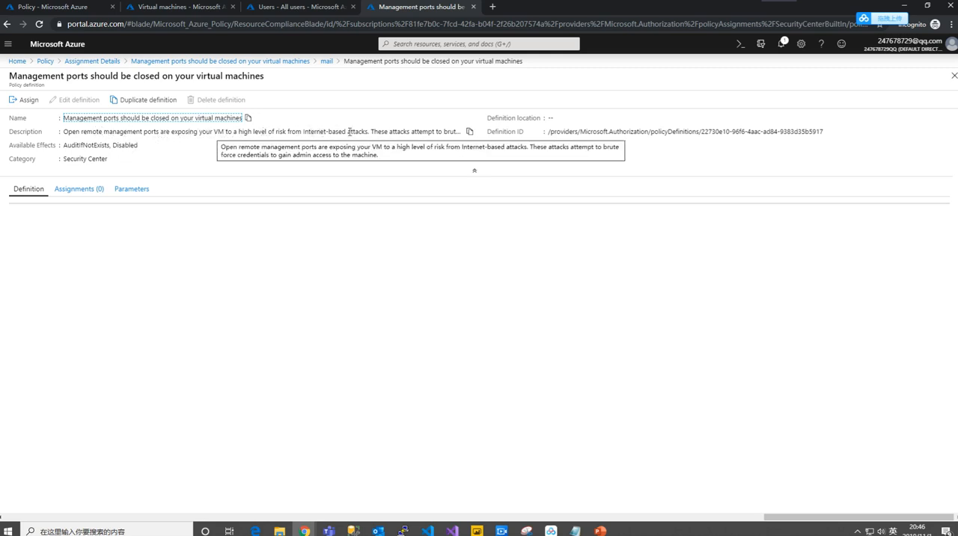
# - Copy the policy definition's description and paste it below the existing commands in the untitled Notepad file, then return to the browser
pyautogui.moveTo(382, 132); pyautogui.dragTo(413, 132)
pyautogui.click(421, 132)
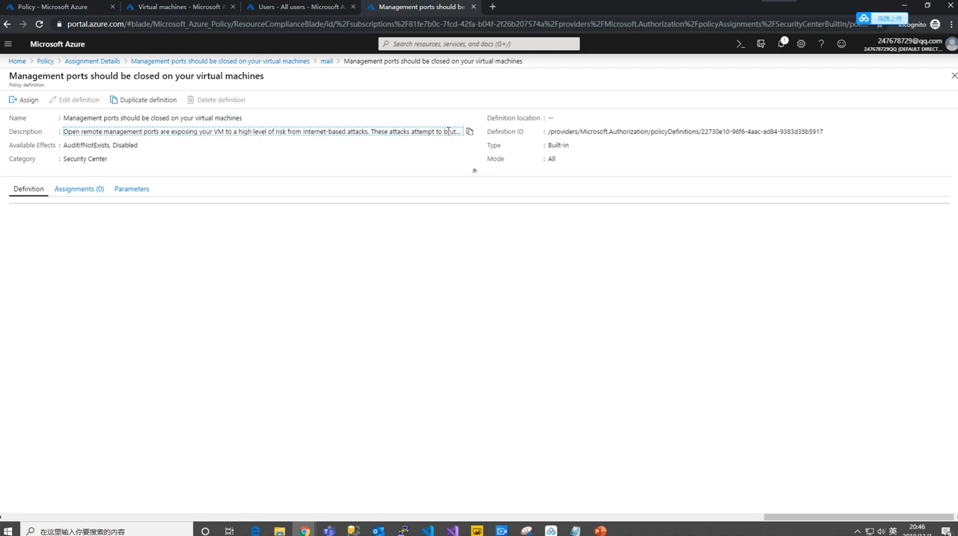
pyautogui.click(470, 133)
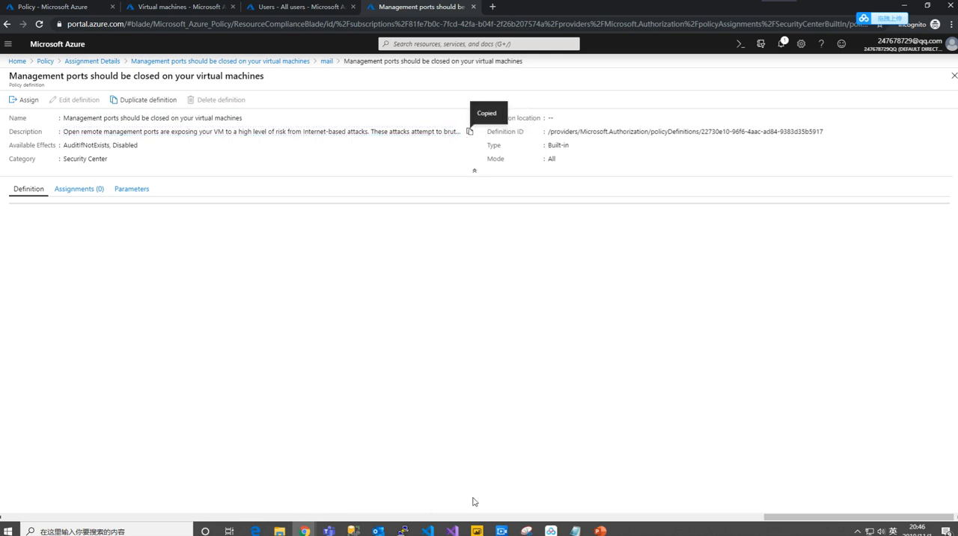
pyautogui.moveTo(575, 530)
pyautogui.moveTo(595, 493)
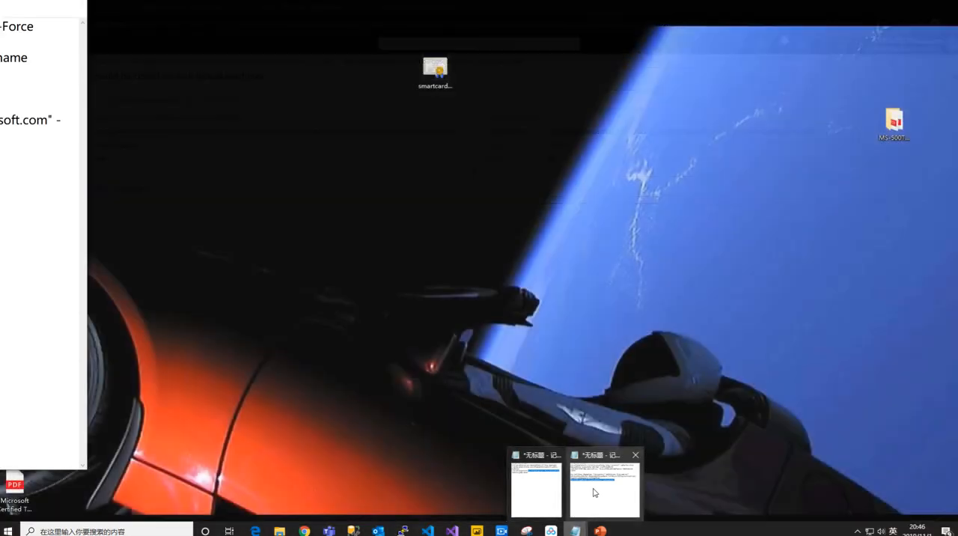
pyautogui.moveTo(537, 493)
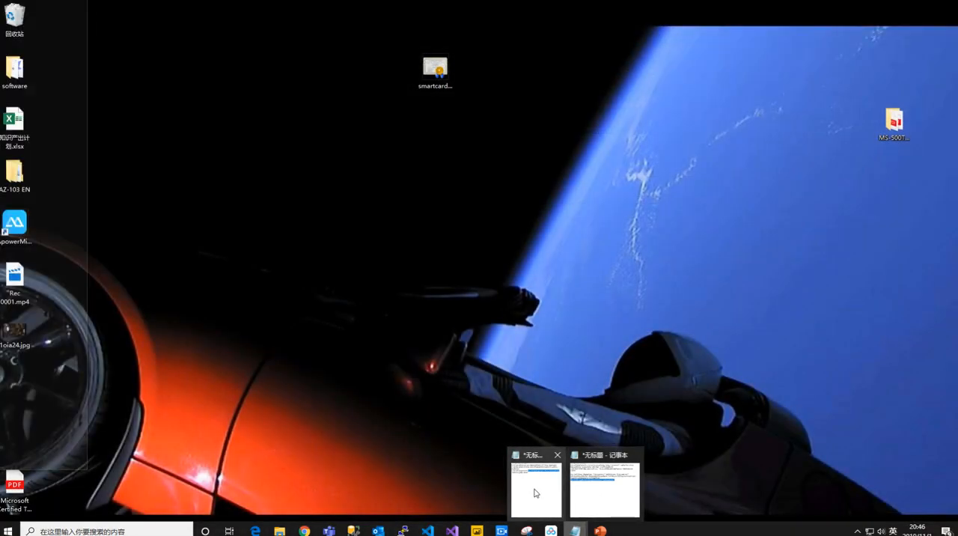
pyautogui.click(590, 490)
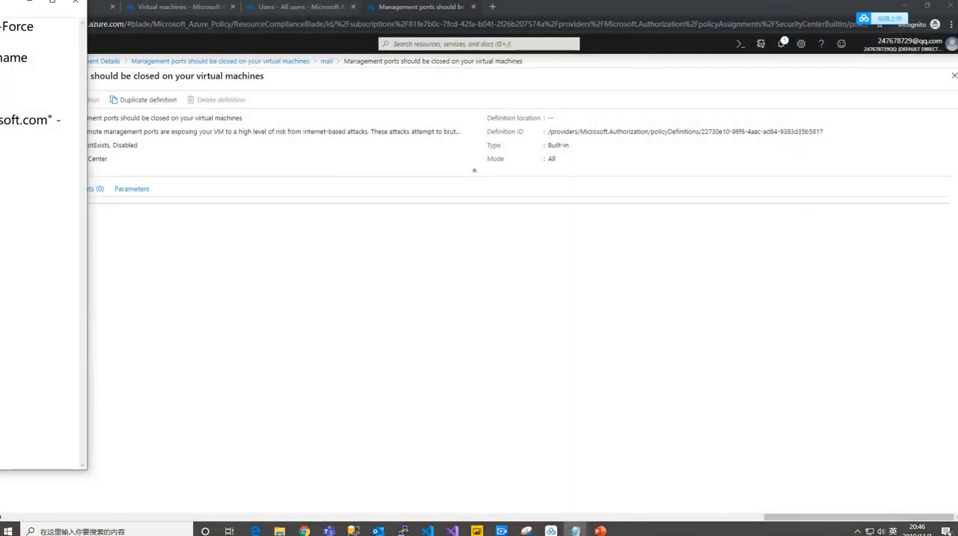
pyautogui.click(574, 186)
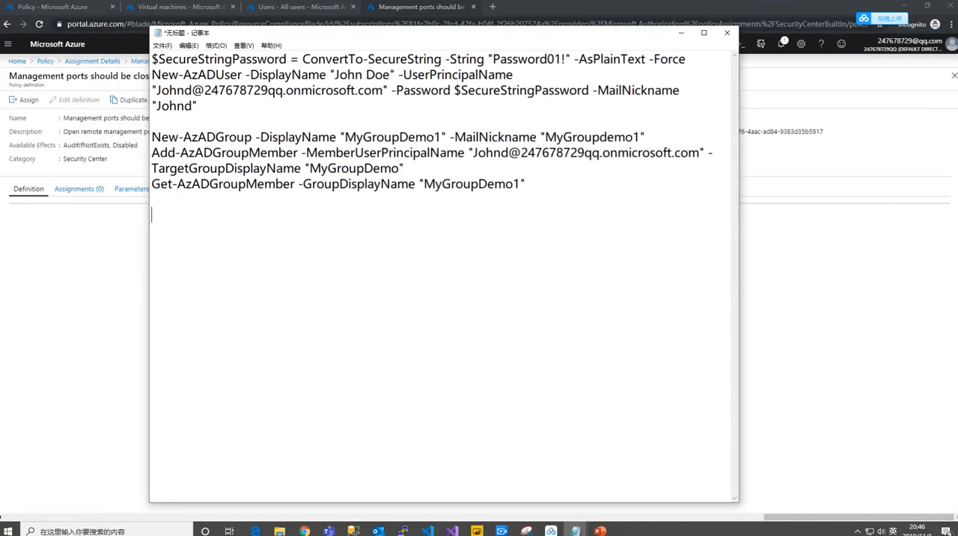
pyautogui.hotkey('ctrl', 'v')
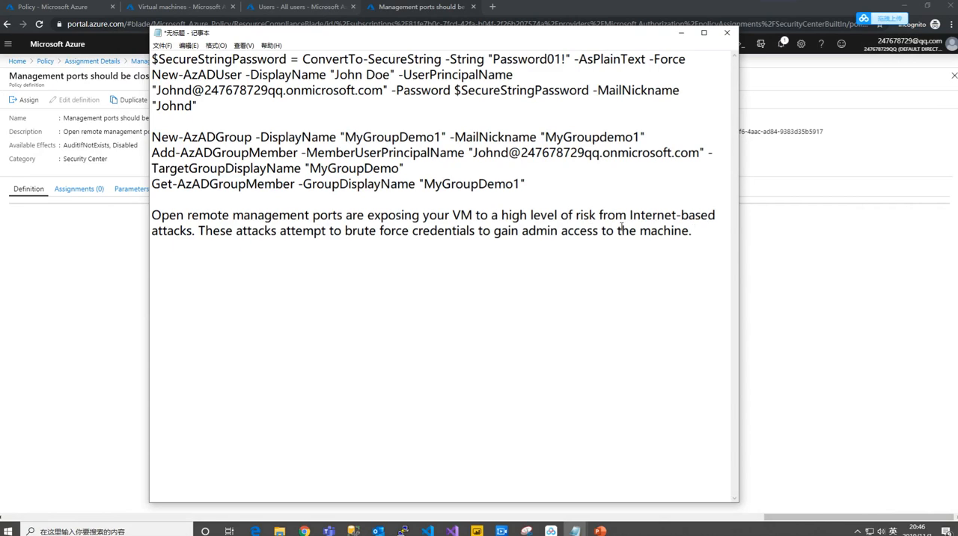
pyautogui.click(680, 33)
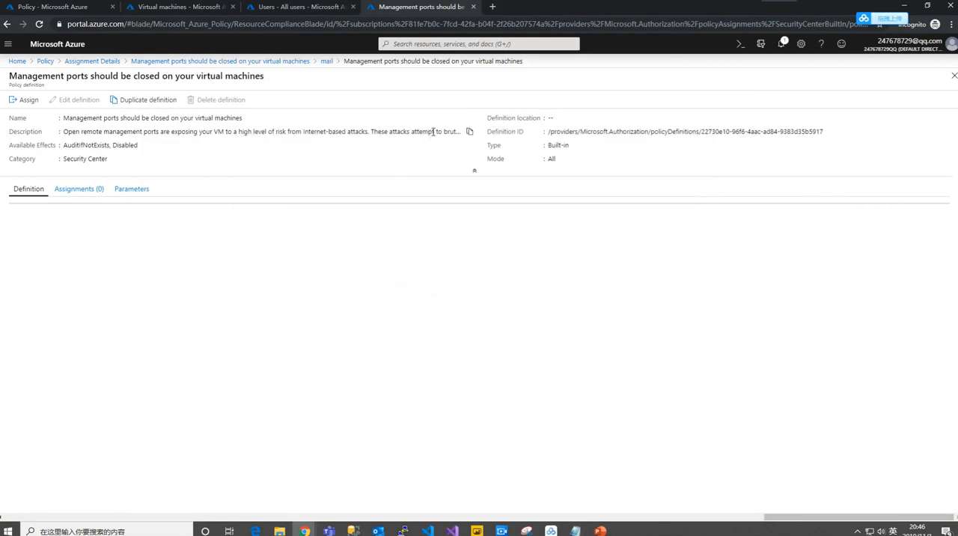
# - Review the management ports policy's parameters, then return to its definition view and examine the description
pyautogui.click(127, 191)
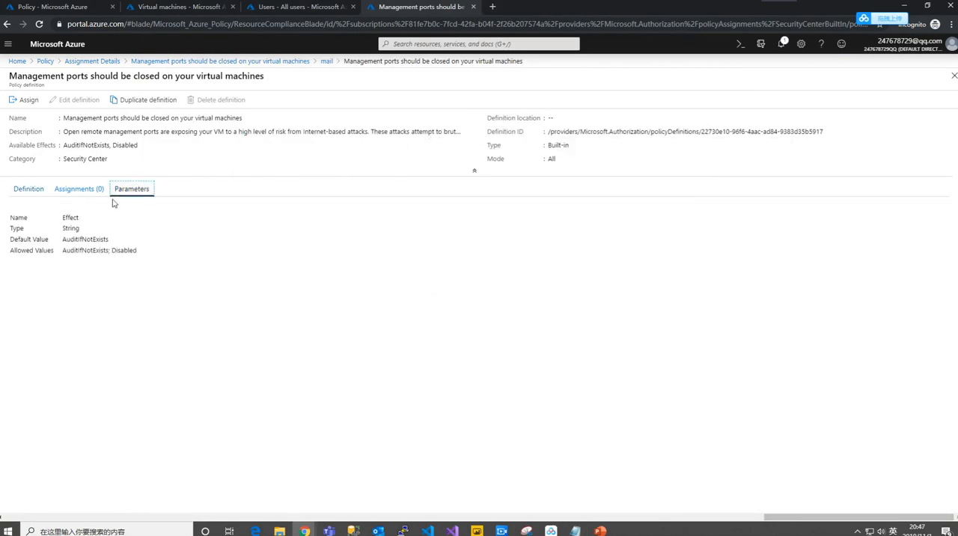
pyautogui.click(35, 193)
pyautogui.moveTo(160, 132); pyautogui.dragTo(335, 126)
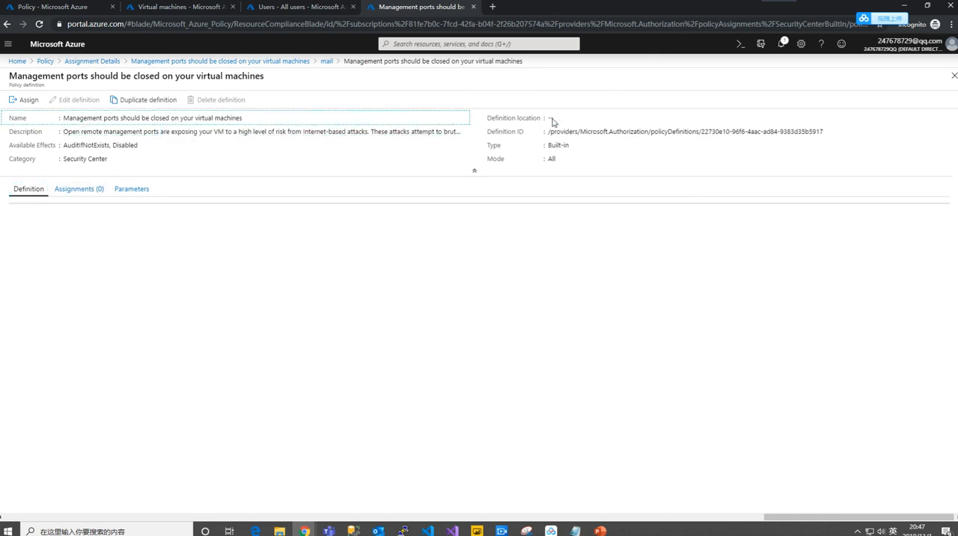
pyautogui.click(610, 133)
pyautogui.click(221, 134)
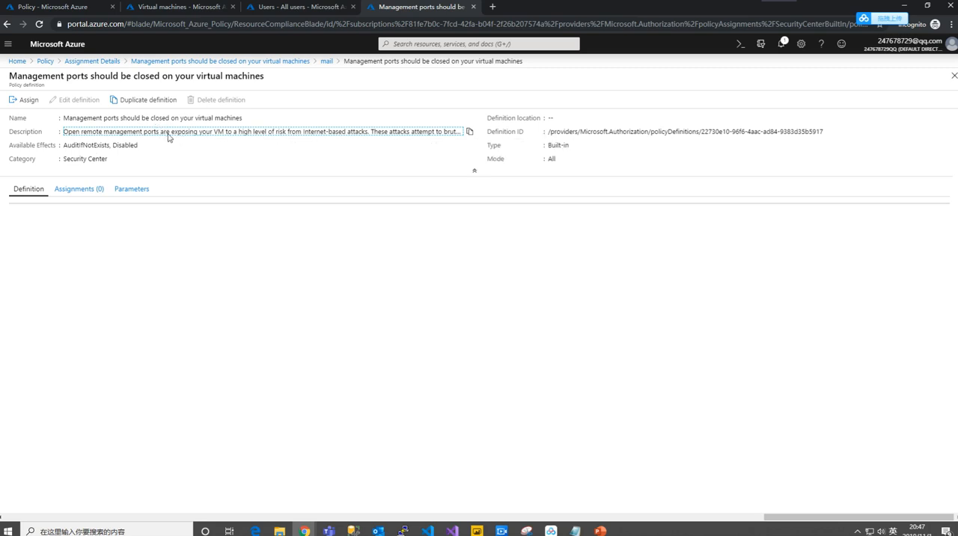
# - Open the mail virtual machine from the virtual machines list and examine its inbound port rules under Networking
pyautogui.click(162, 6)
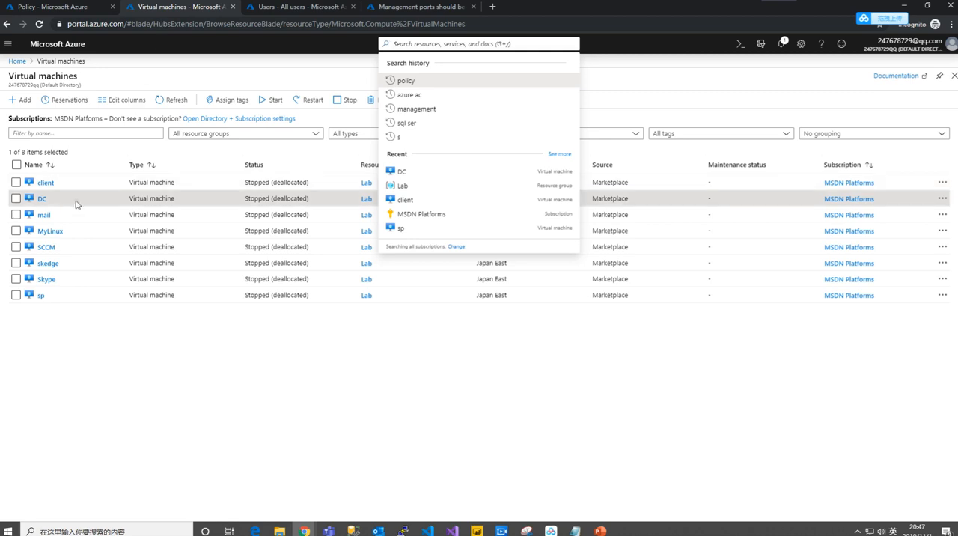
pyautogui.click(44, 215)
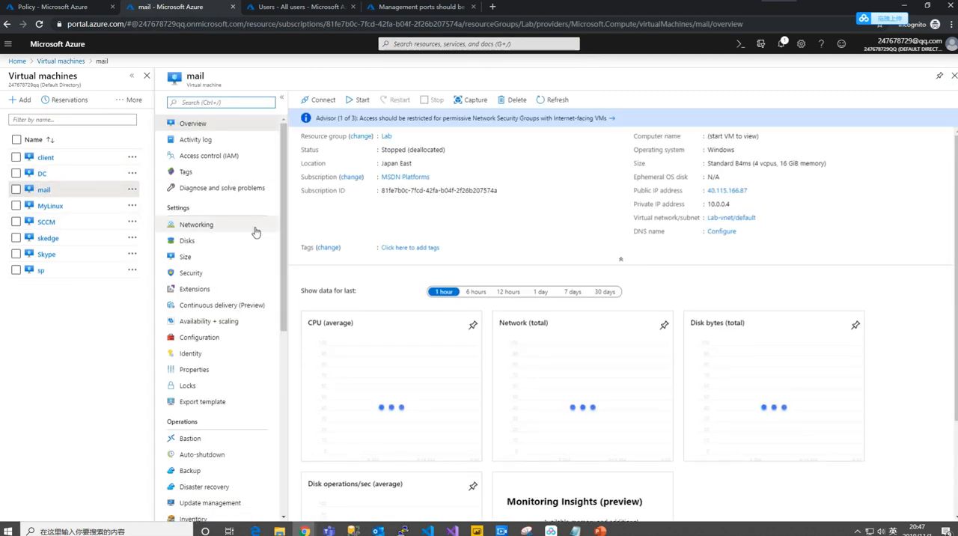
pyautogui.click(248, 227)
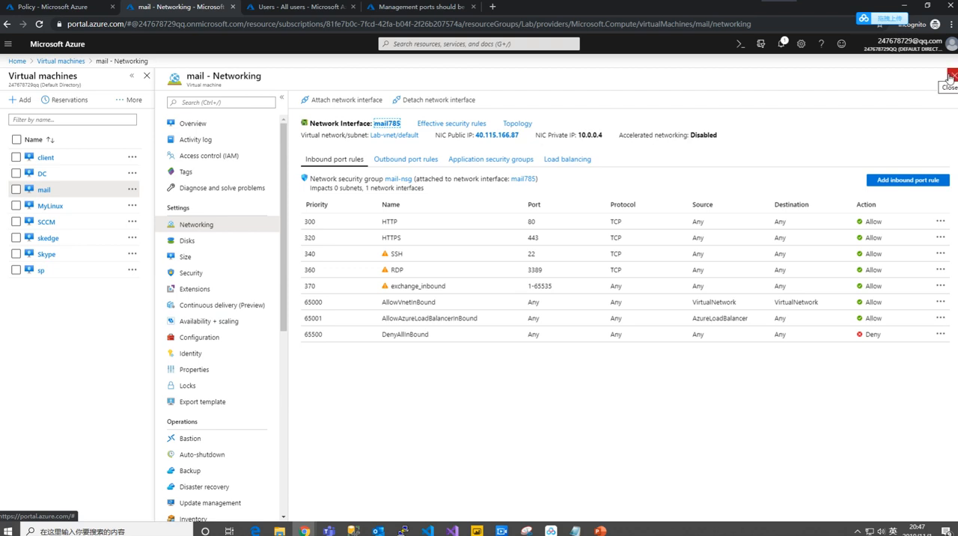
# - Return to the Policy overview, open the policy definitions, and browse the built-in initiatives and policies for MSDN Platforms
pyautogui.click(52, 7)
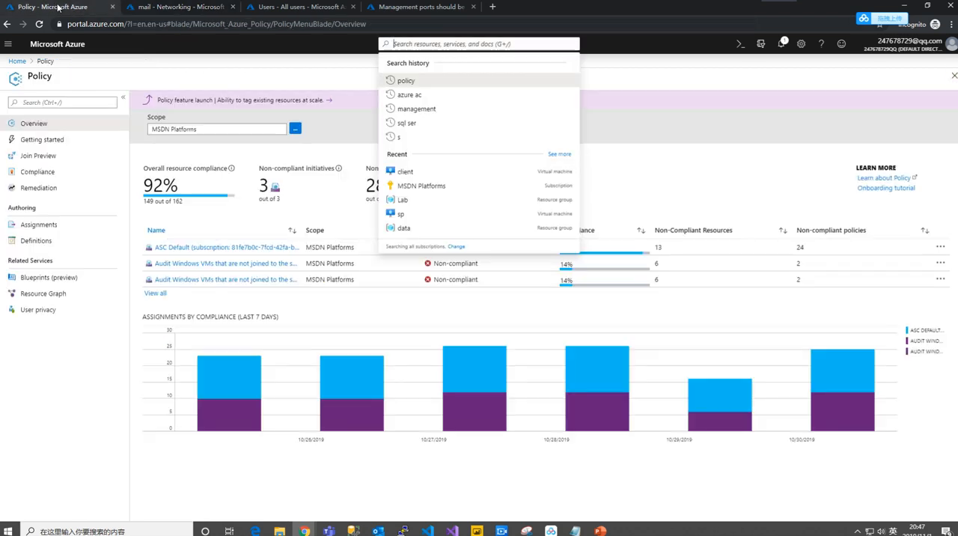
pyautogui.click(64, 374)
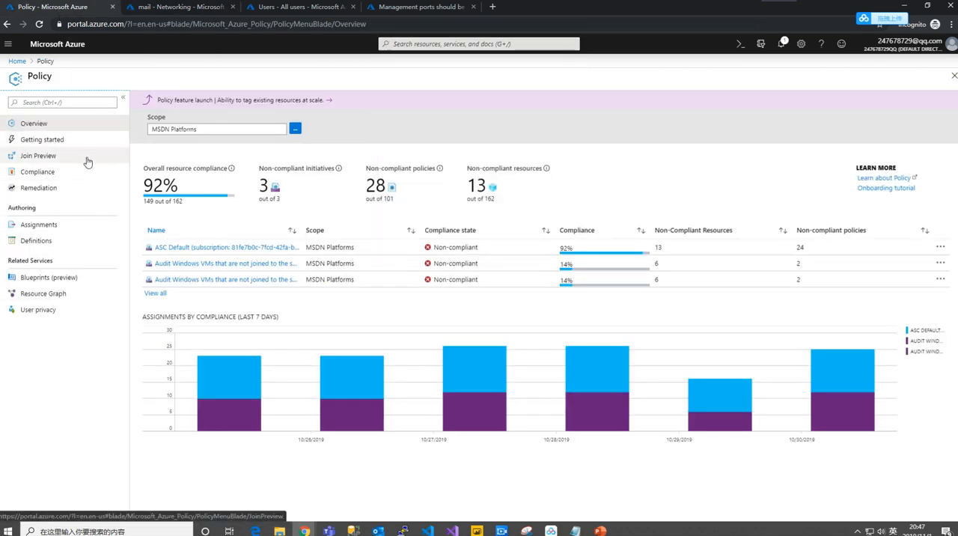
pyautogui.click(63, 226)
pyautogui.click(63, 242)
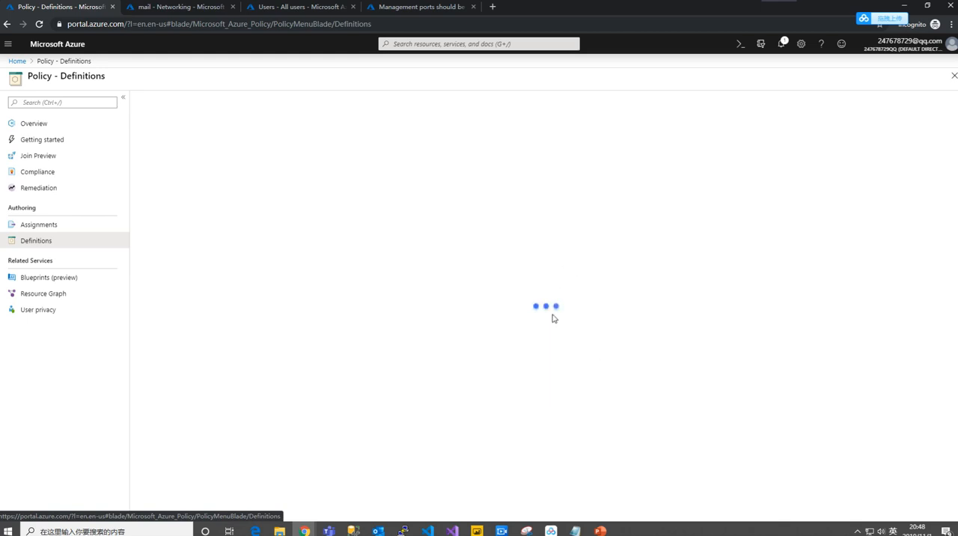
pyautogui.scroll(-1, 461, 290)
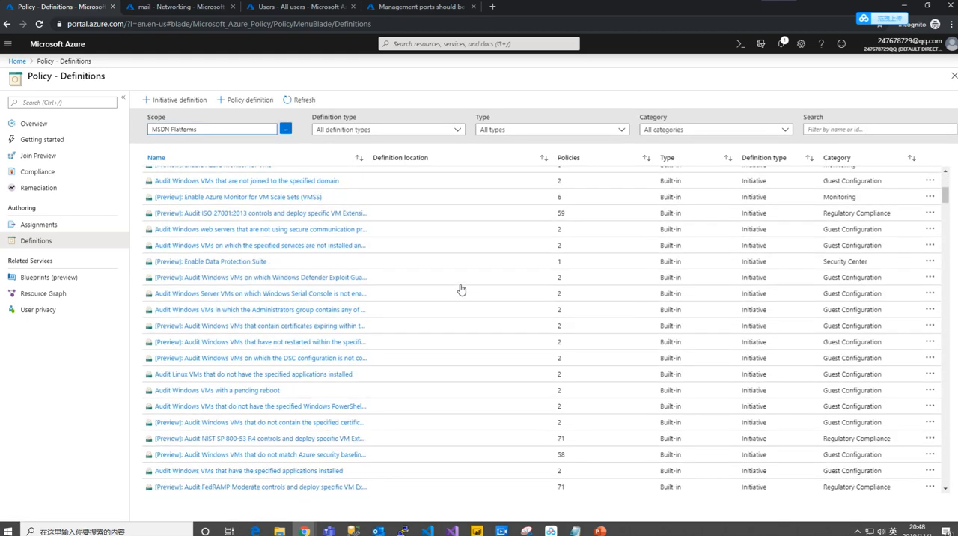
pyautogui.scroll(-1, 461, 290)
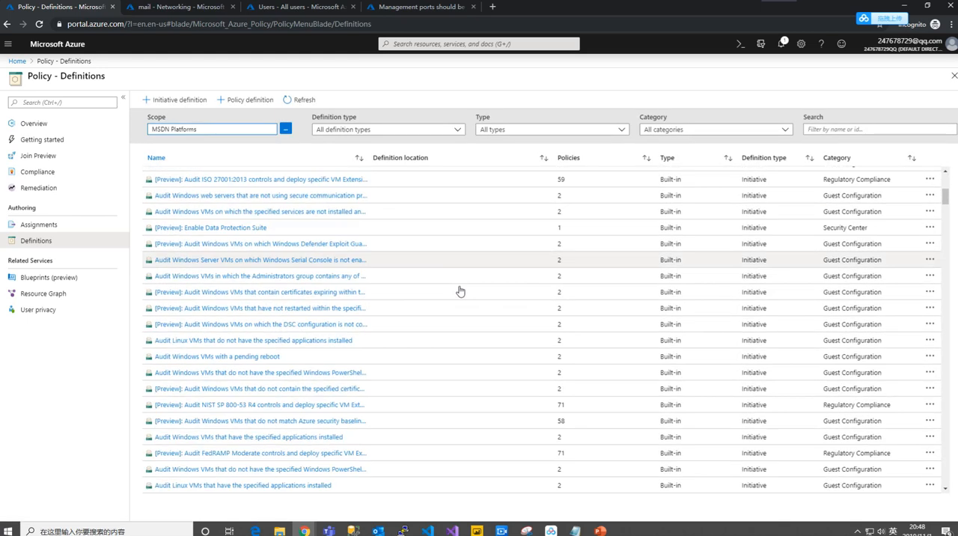
pyautogui.scroll(-3, 461, 290)
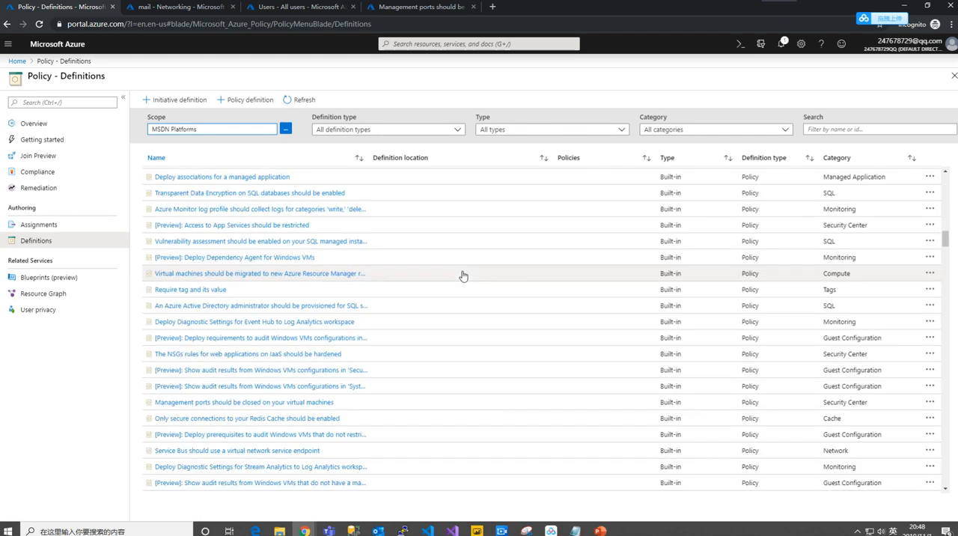
pyautogui.scroll(-5, 463, 276)
pyautogui.scroll(-5, 464, 276)
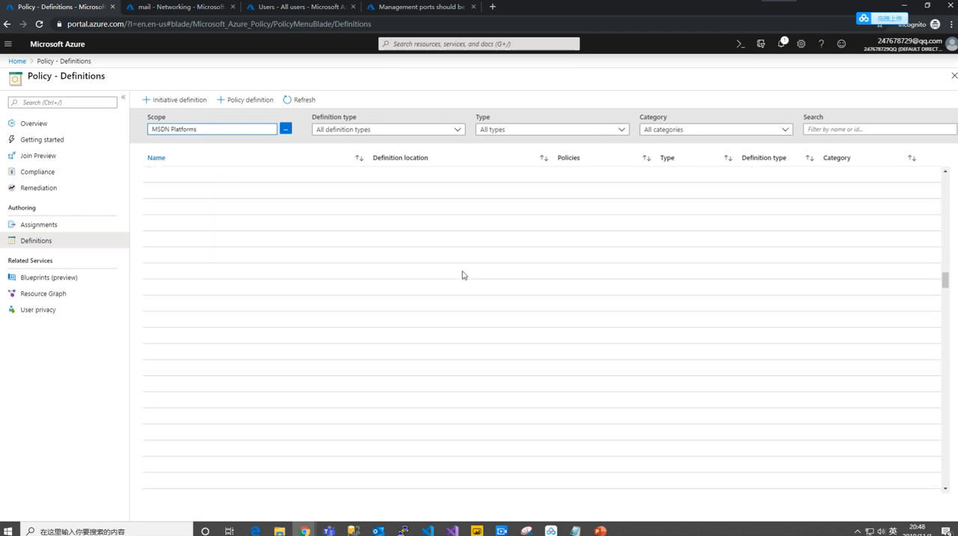
# - Filter the policy definitions to show only the Network category
pyautogui.scroll(5, 464, 276)
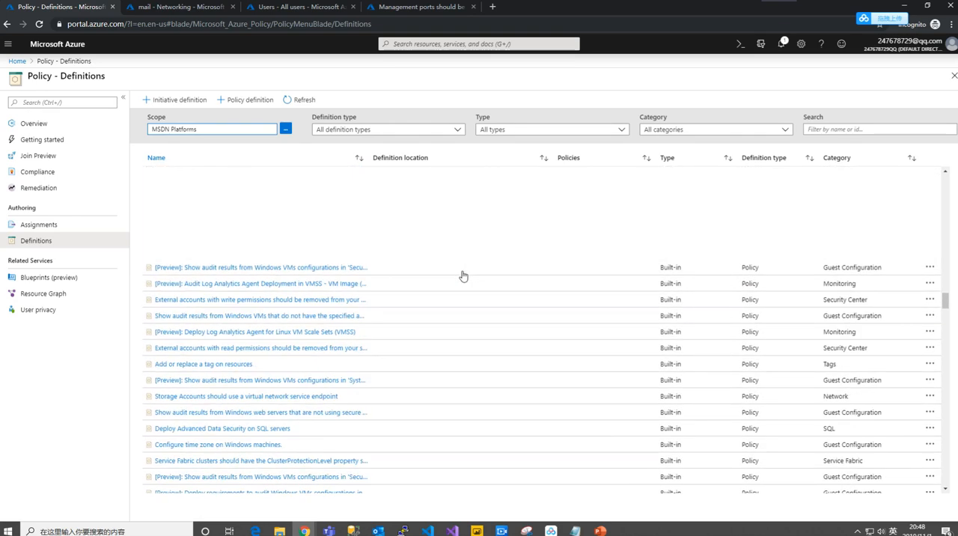
pyautogui.scroll(2, 464, 276)
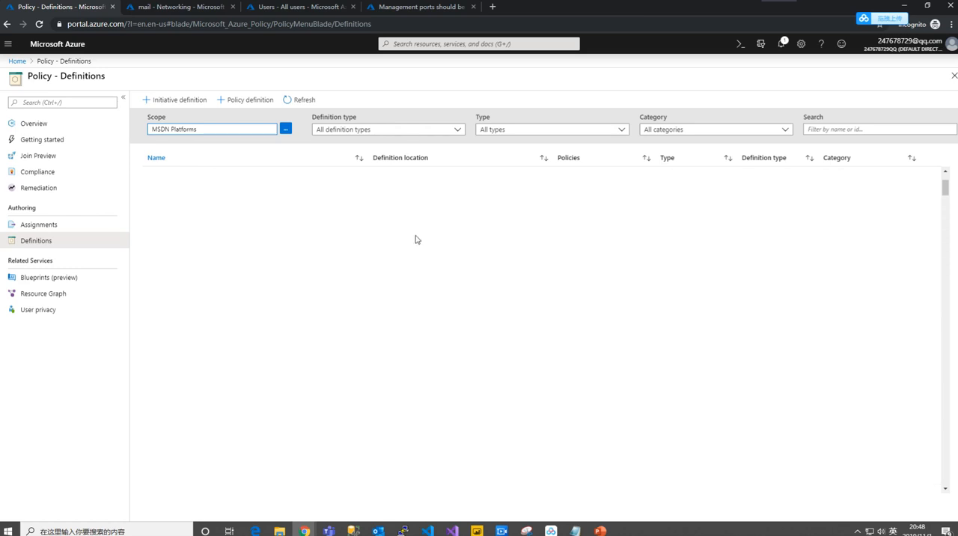
pyautogui.click(456, 131)
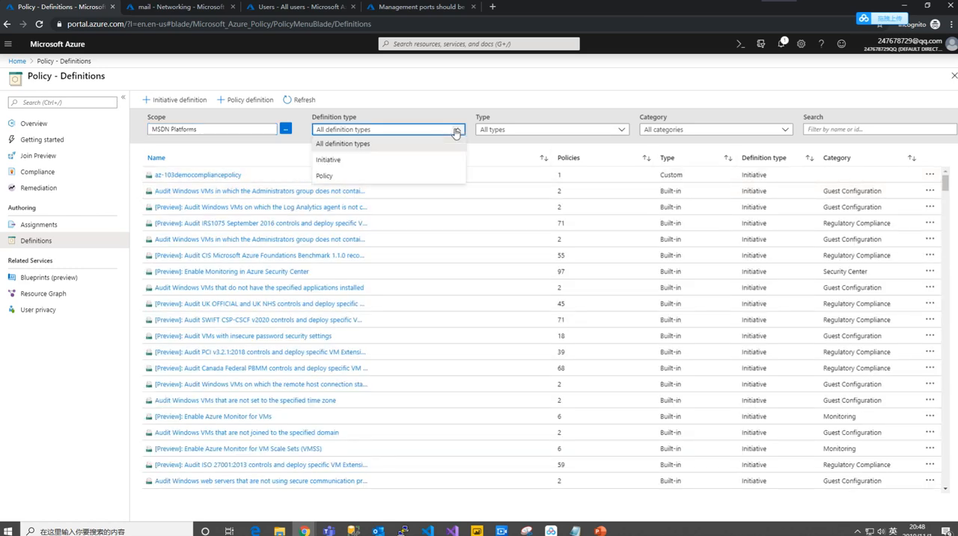
pyautogui.click(679, 135)
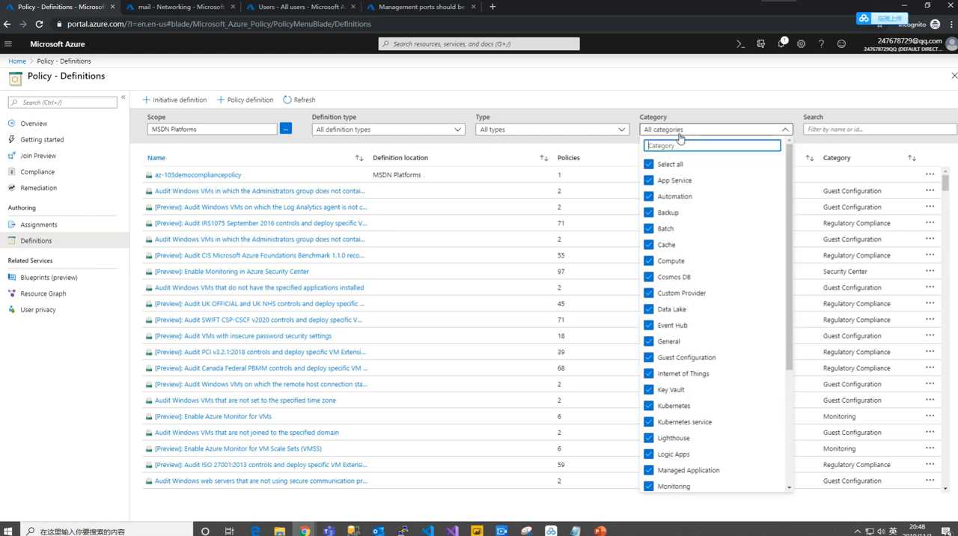
pyautogui.scroll(-1, 693, 203)
pyautogui.scroll(-2, 693, 202)
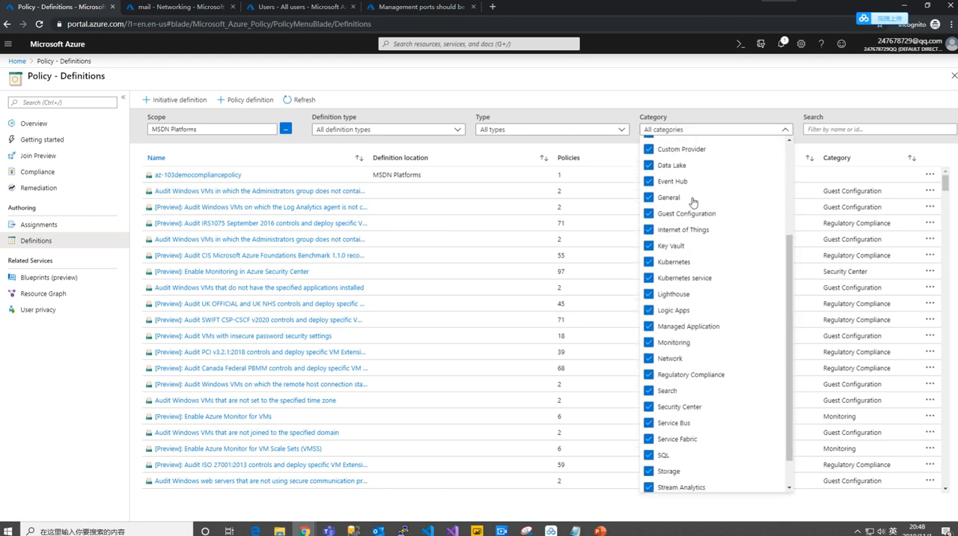
pyautogui.scroll(3, 694, 202)
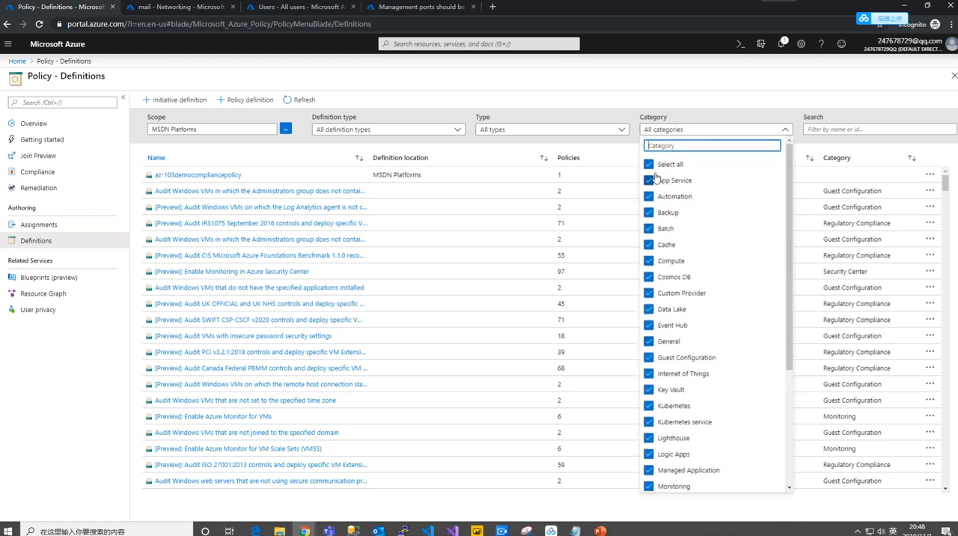
pyautogui.click(650, 165)
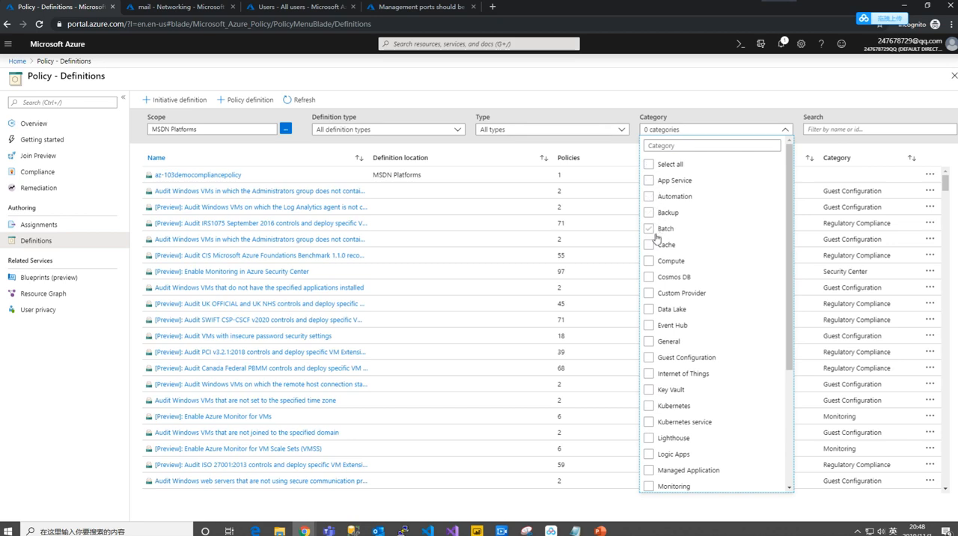
pyautogui.scroll(-2, 692, 278)
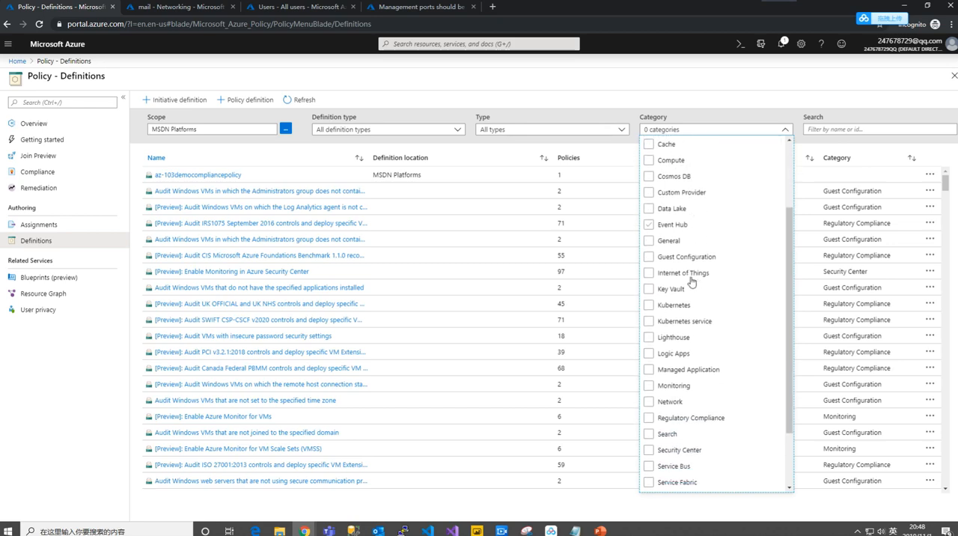
pyautogui.click(649, 352)
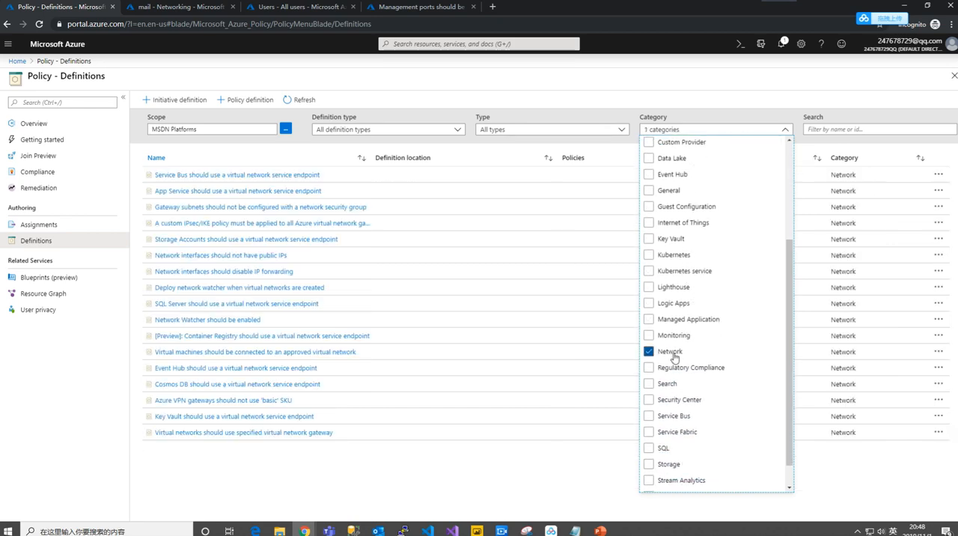
pyautogui.scroll(-1, 681, 363)
pyautogui.scroll(2, 680, 362)
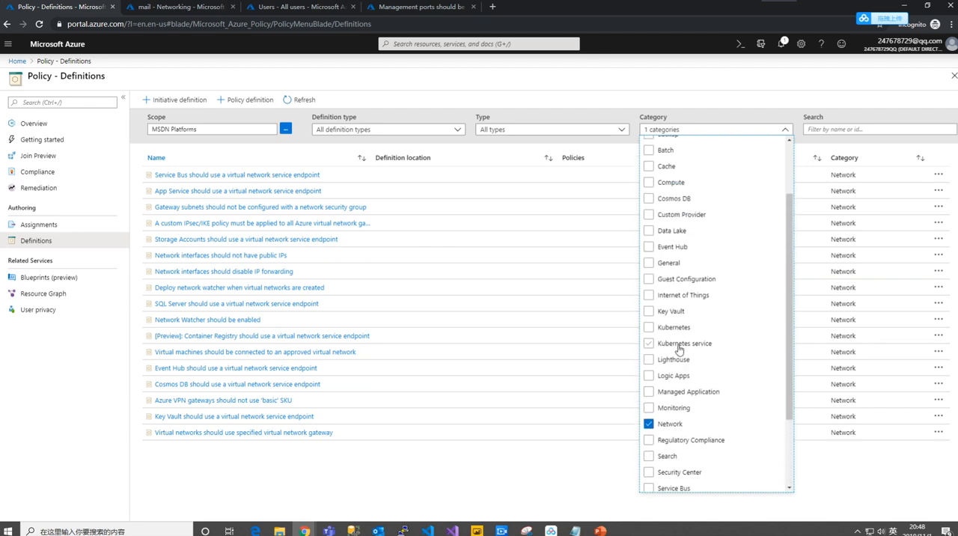
pyautogui.scroll(1, 680, 360)
pyautogui.scroll(1, 679, 350)
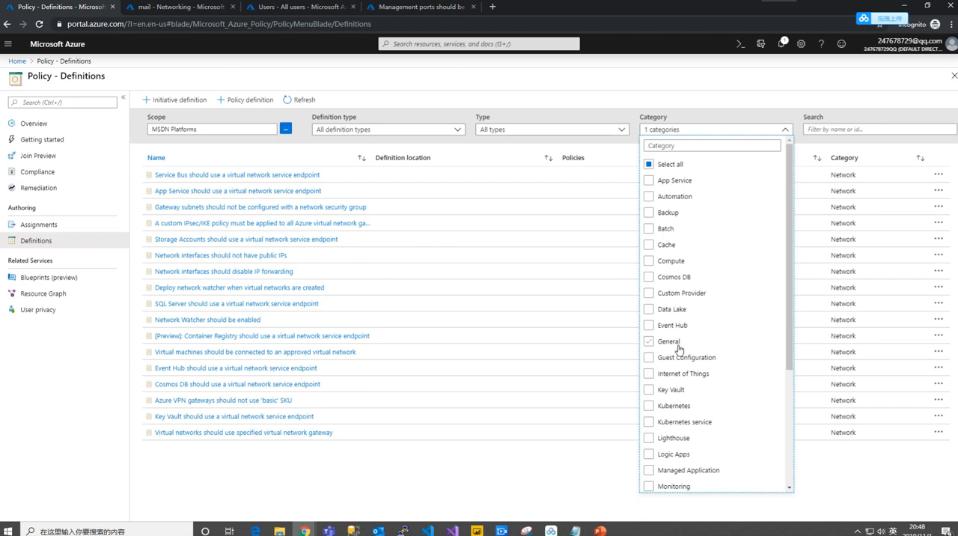
pyautogui.click(431, 434)
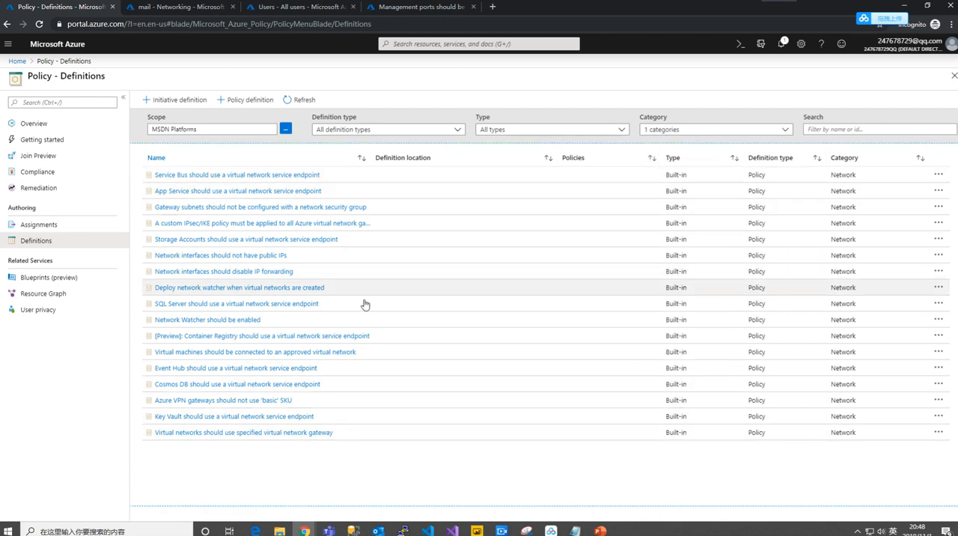
# - Open the "Network Watcher should be enabled" policy definition and start assigning it
pyautogui.click(249, 325)
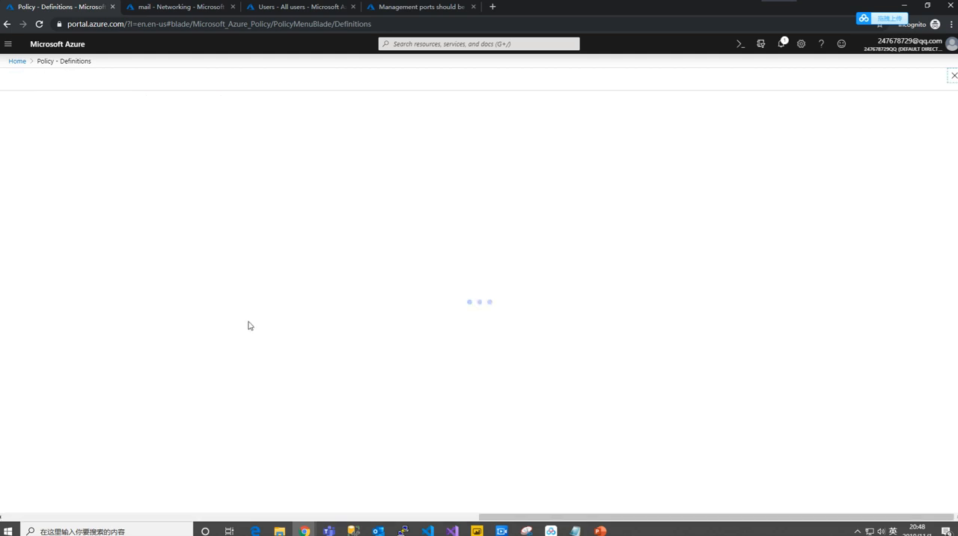
pyautogui.click(26, 100)
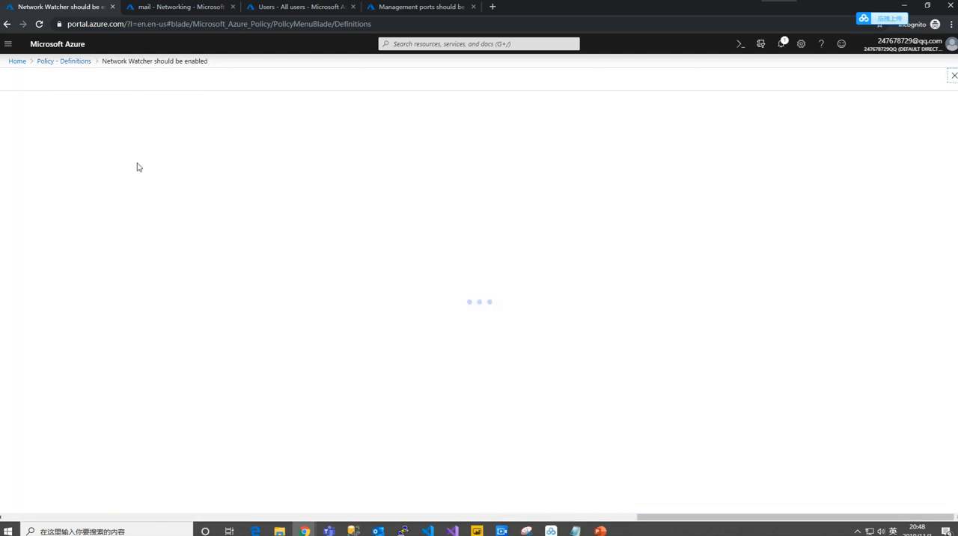
pyautogui.click(250, 152)
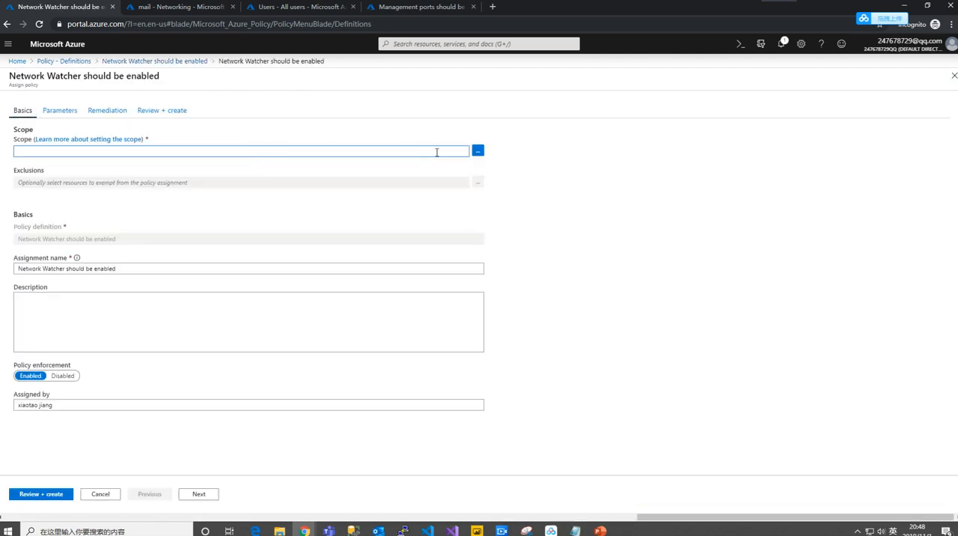
# - Set the assignment's scope to the MSDN Platforms subscription and the Recovery resource group
pyautogui.click(477, 150)
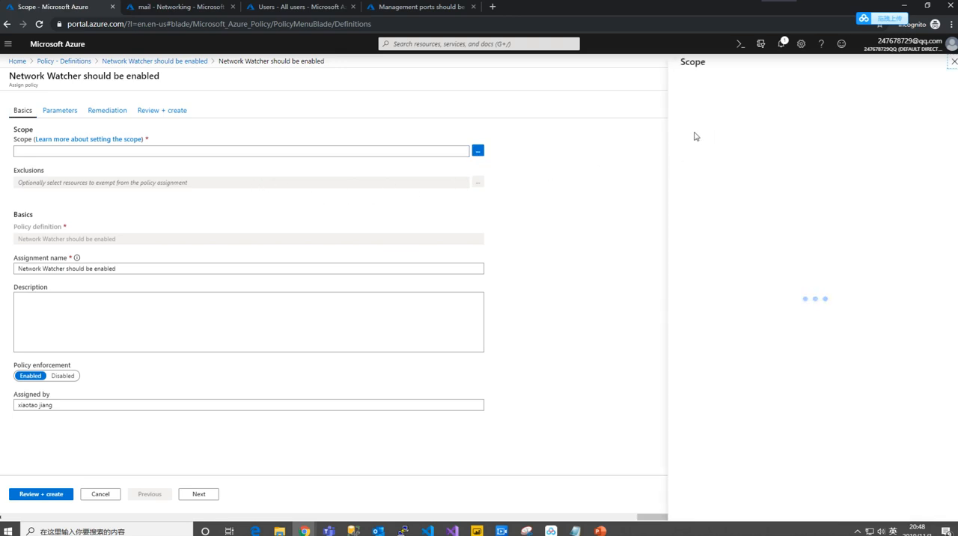
pyautogui.click(777, 147)
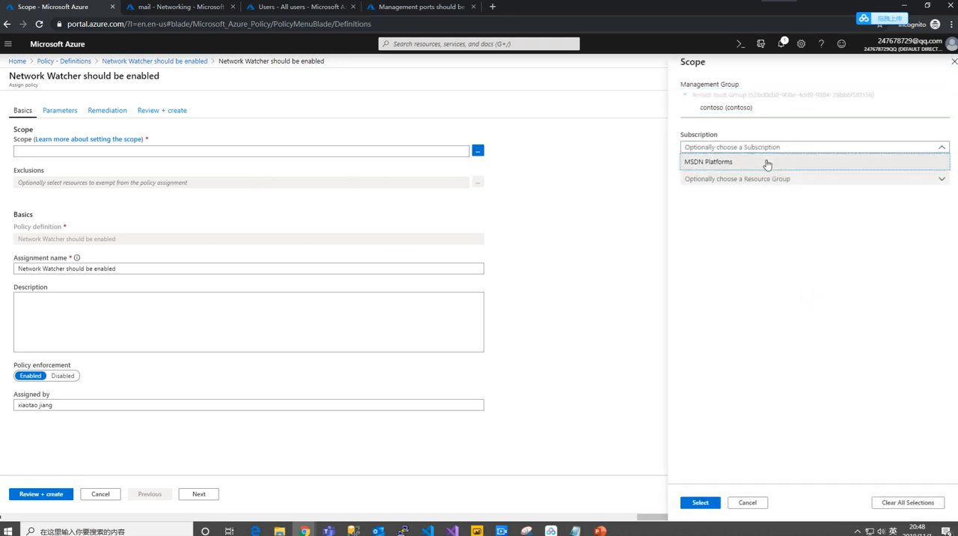
pyautogui.click(766, 164)
pyautogui.click(736, 180)
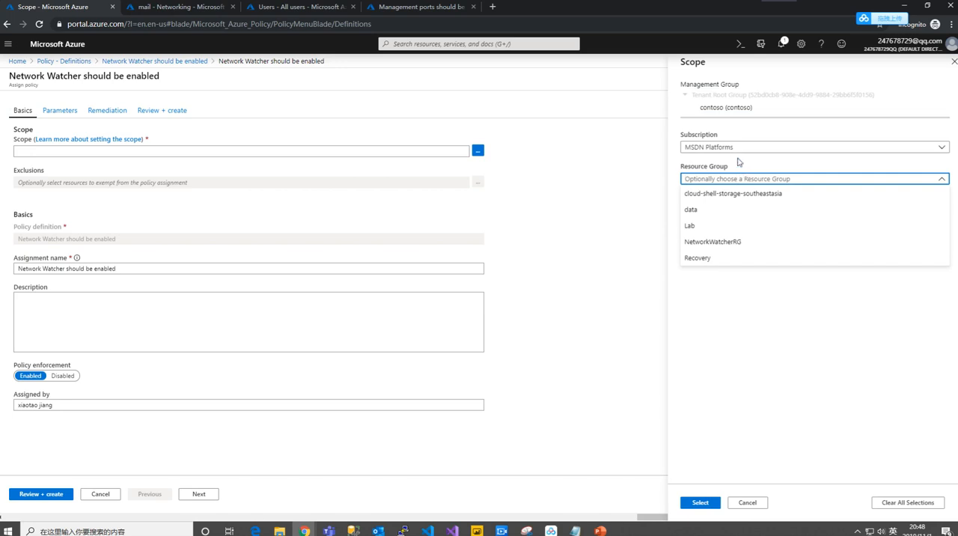
pyautogui.click(738, 149)
pyautogui.click(739, 159)
pyautogui.click(741, 179)
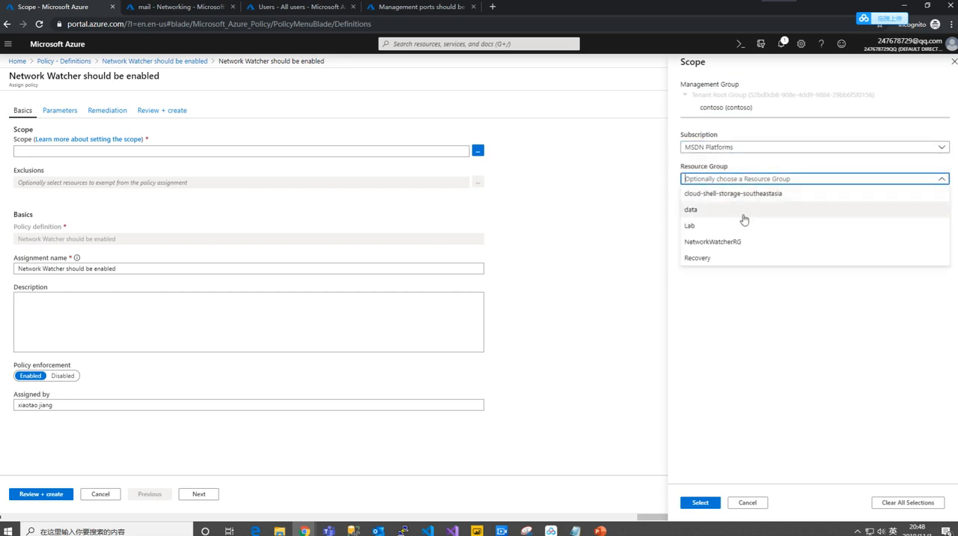
pyautogui.click(729, 261)
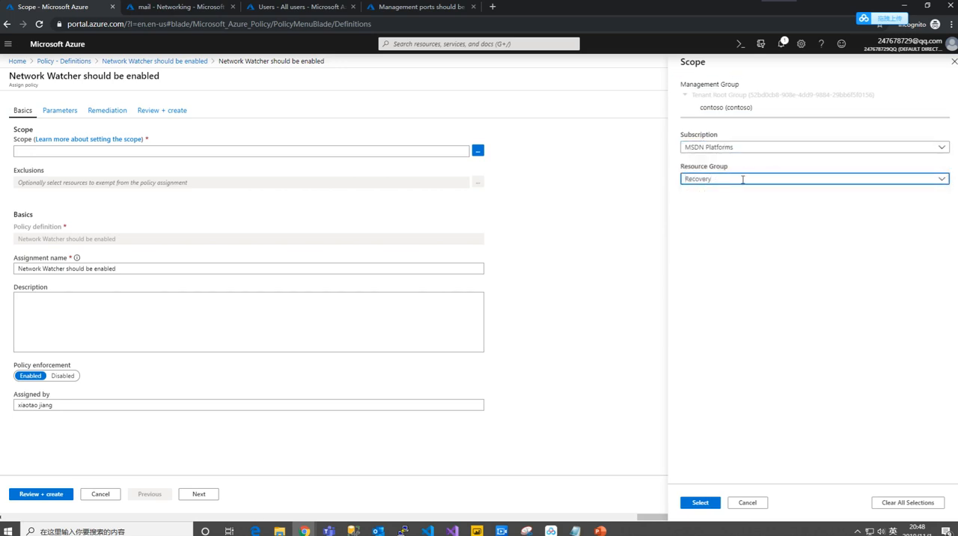
pyautogui.click(701, 502)
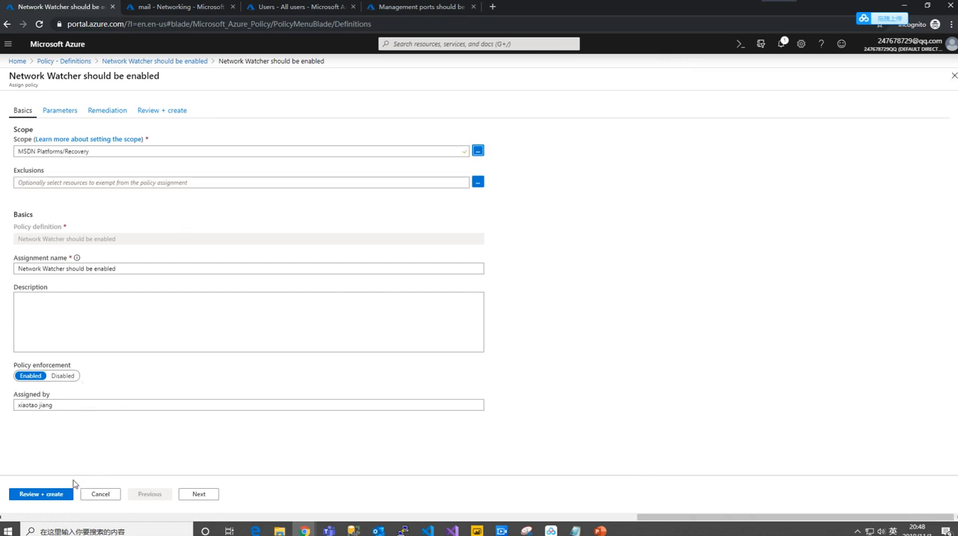
# - Check the assignment's remediation settings and try to create the assignment without choosing a location
pyautogui.click(107, 111)
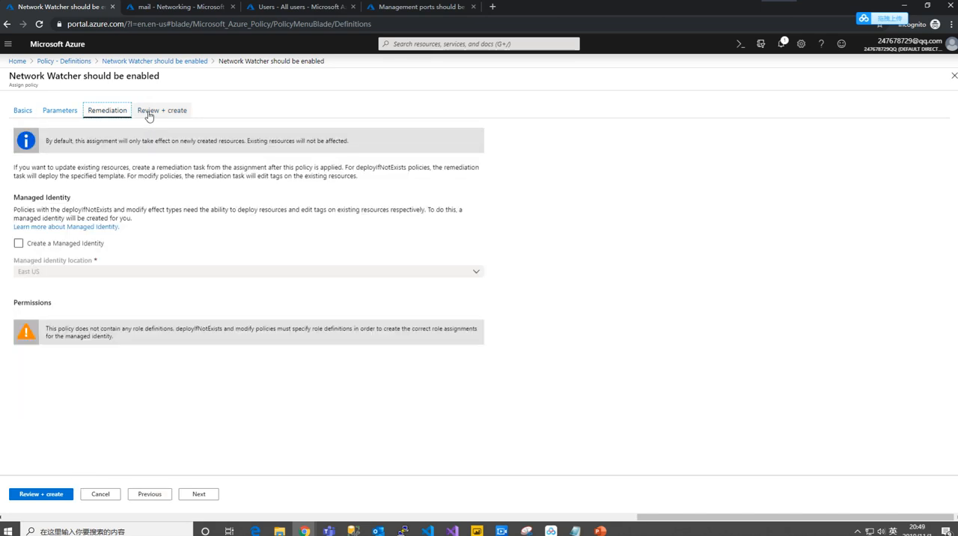
pyautogui.click(166, 111)
pyautogui.click(47, 497)
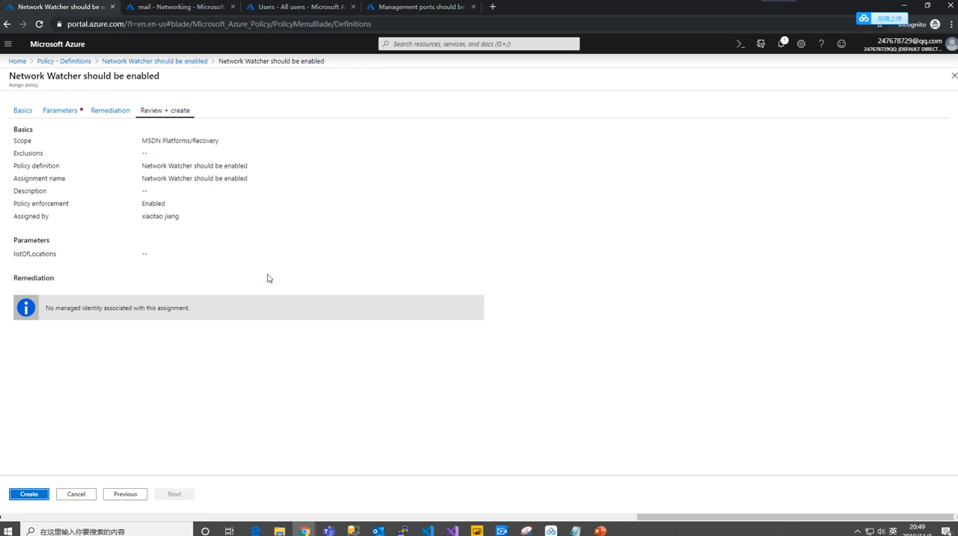
# - Choose Japan East as the assignment's Locations parameter, then review and create the policy assignment
pyautogui.click(60, 111)
pyautogui.click(106, 158)
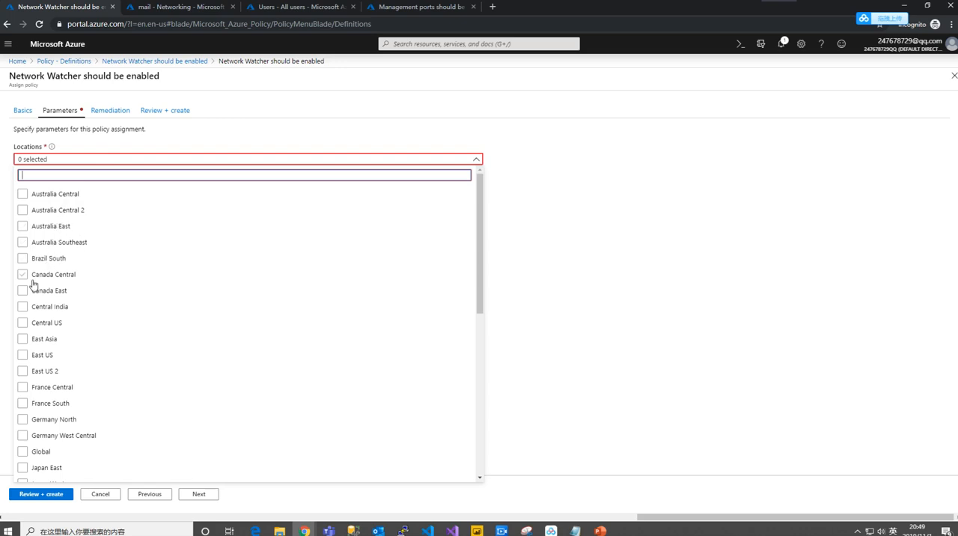
pyautogui.scroll(-2, 39, 409)
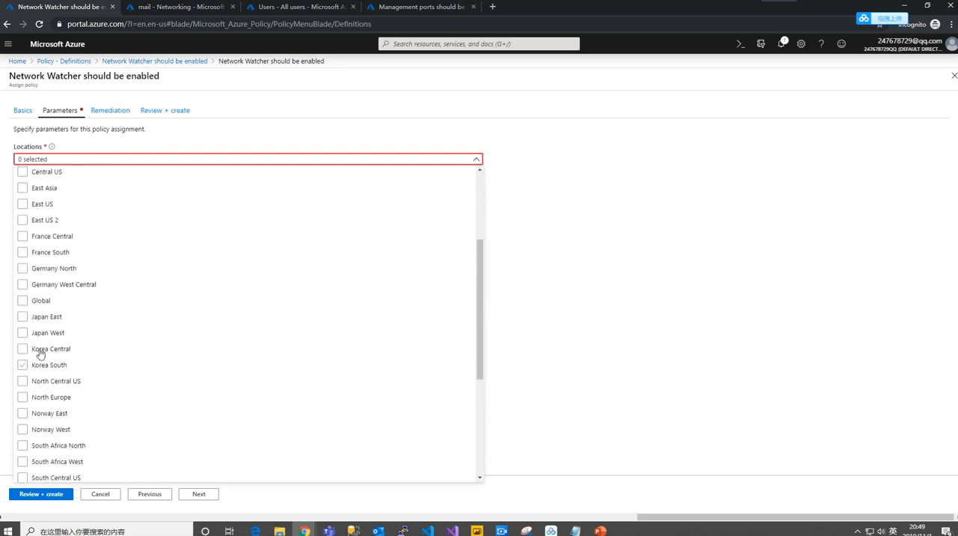
pyautogui.click(30, 317)
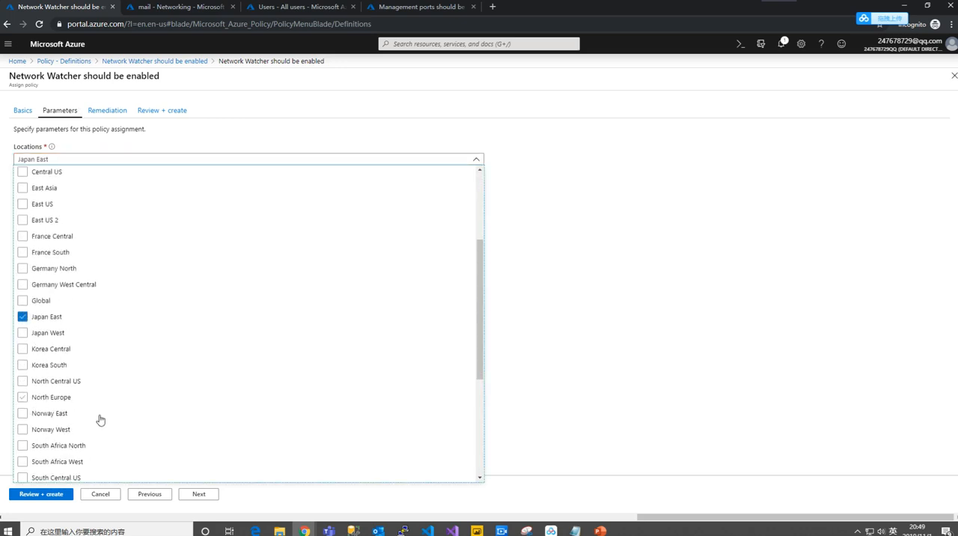
pyautogui.click(657, 390)
pyautogui.click(23, 499)
pyautogui.click(25, 497)
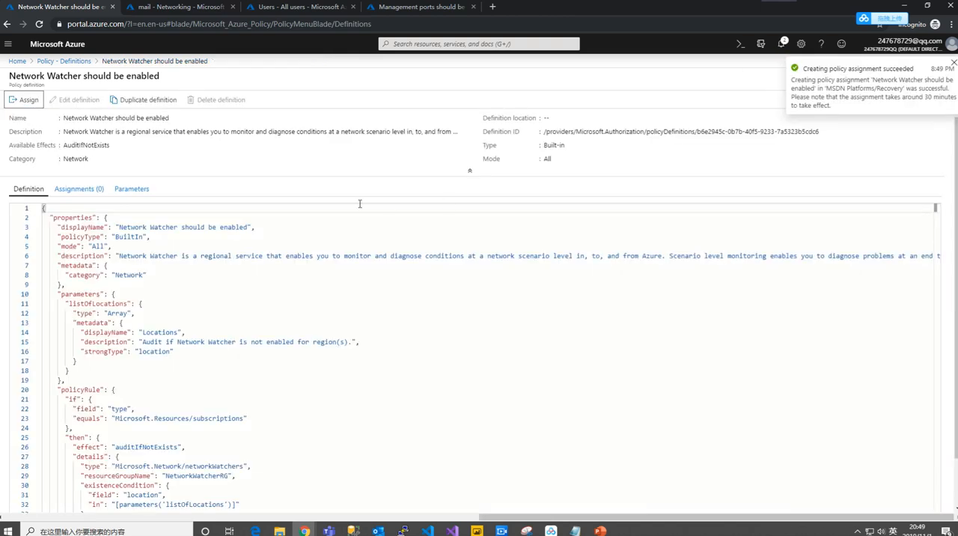
# - Close the Network Watcher policy definition and open the policy assignments list for MSDN Platforms
pyautogui.click(953, 63)
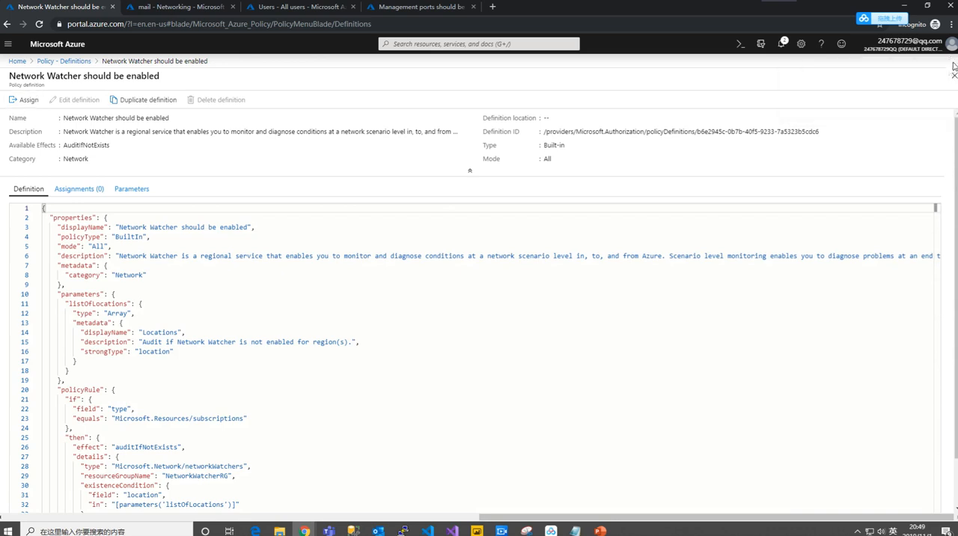
pyautogui.click(954, 75)
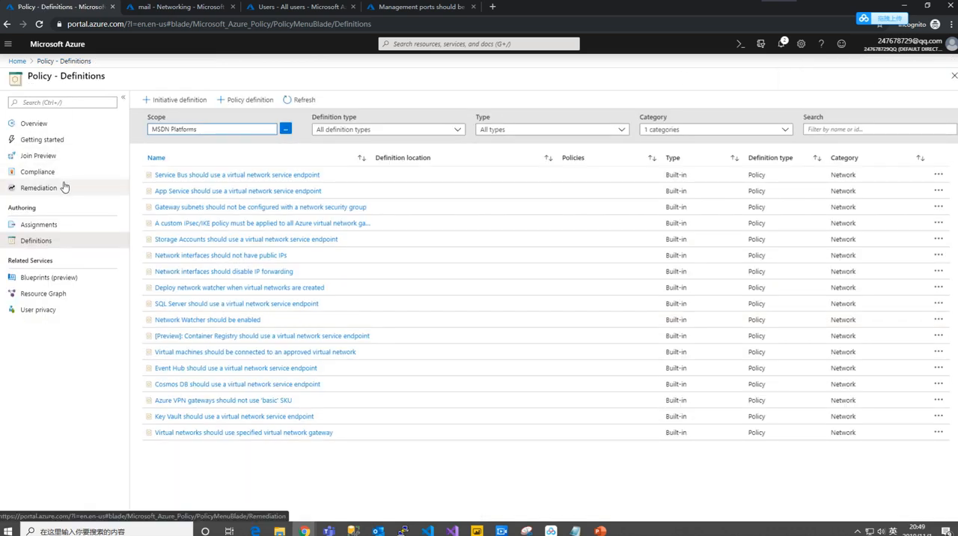
pyautogui.click(73, 230)
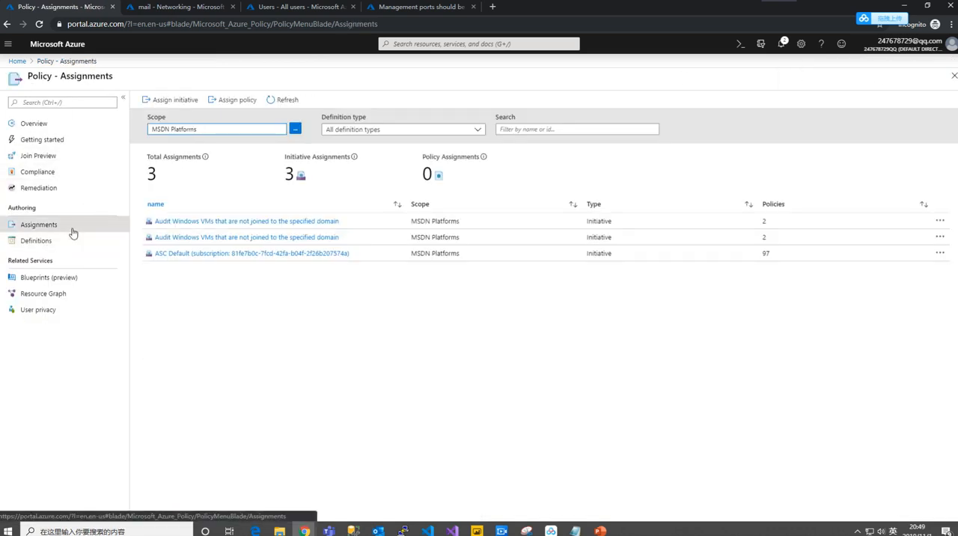
pyautogui.click(189, 105)
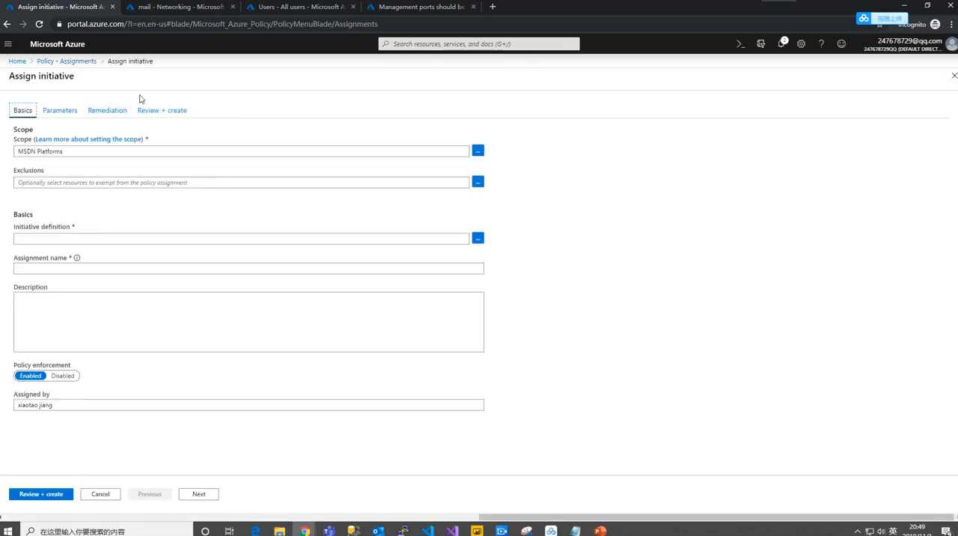
pyautogui.click(952, 76)
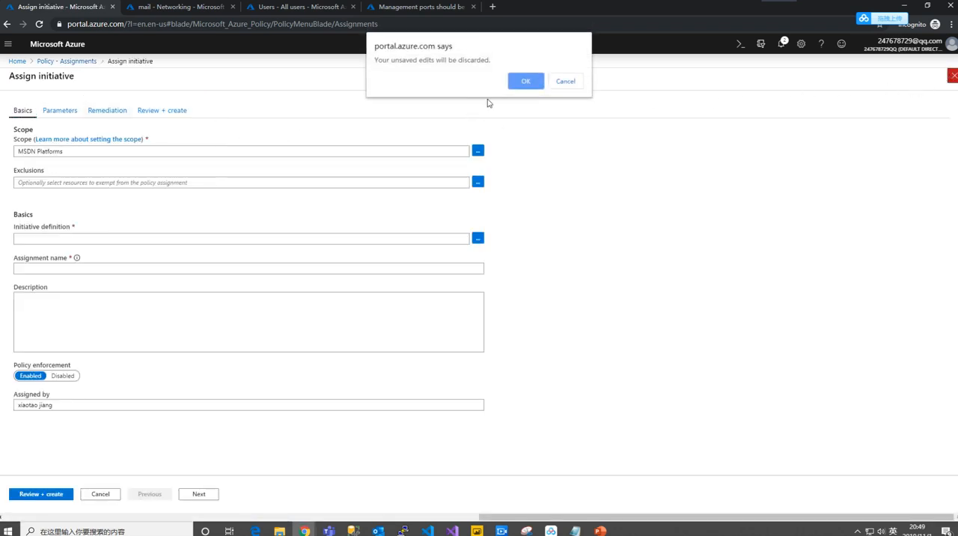
pyautogui.click(543, 83)
# - Start a policy assignment scoped to MSDN Platforms and choose the built-in definition "Custom subscription owner roles should not exist"
pyautogui.click(238, 100)
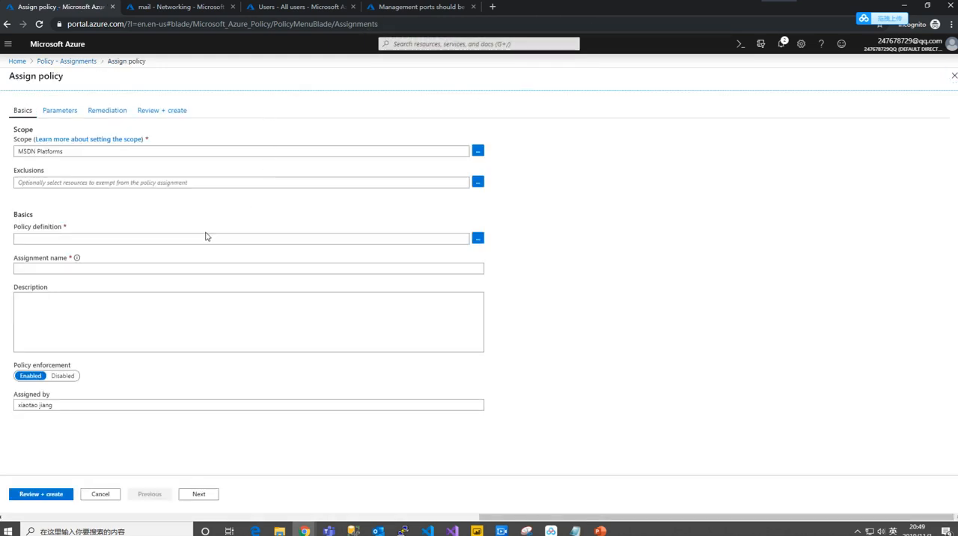
pyautogui.click(478, 239)
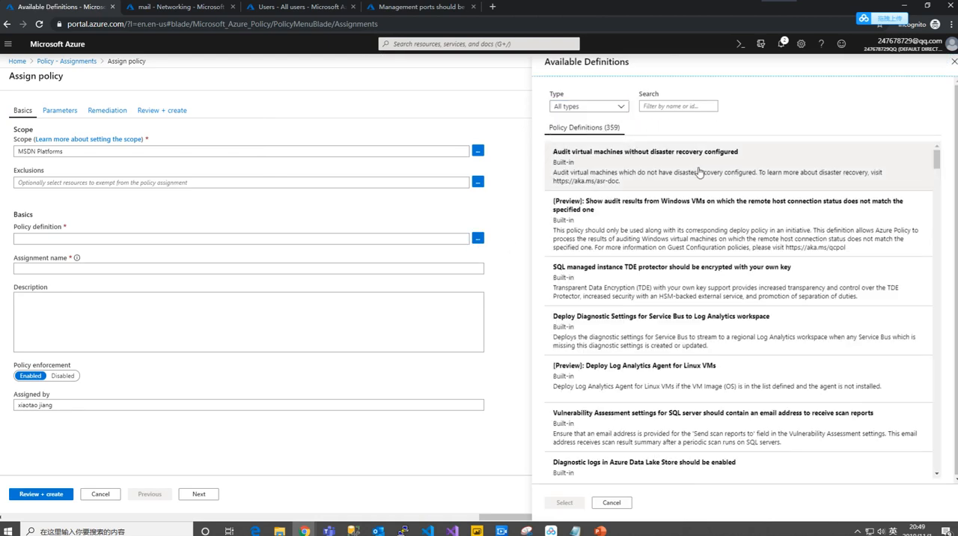
pyautogui.scroll(-3, 698, 173)
pyautogui.scroll(-1, 699, 187)
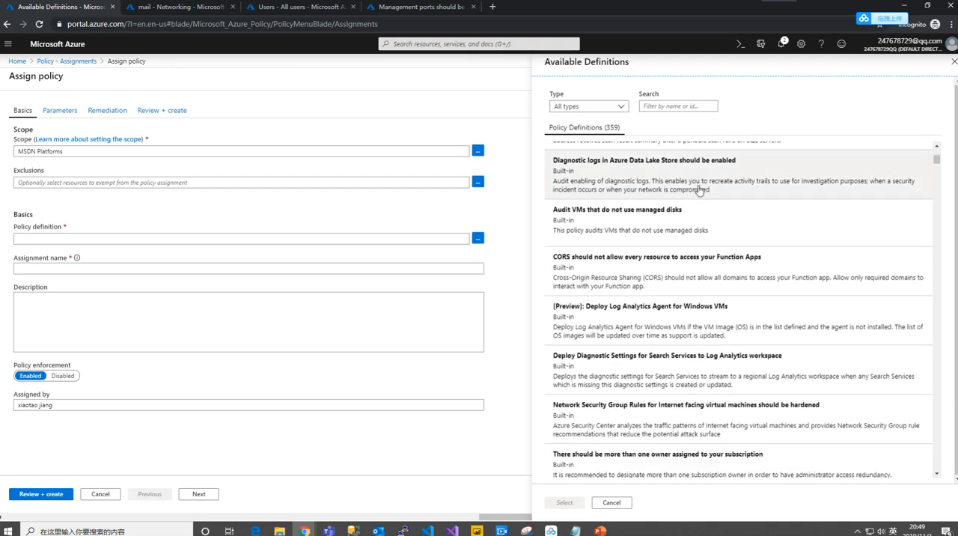
pyautogui.scroll(-3, 699, 191)
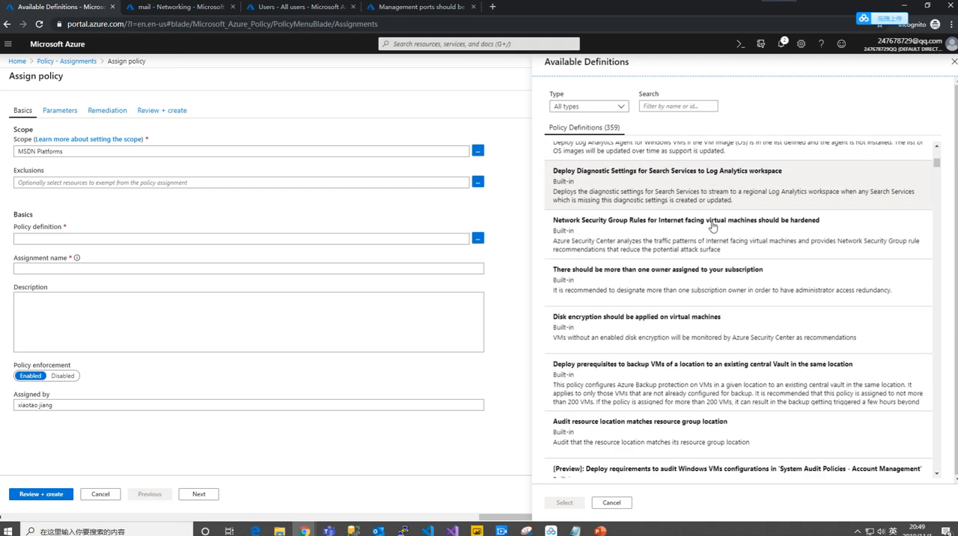
pyautogui.scroll(-4, 713, 227)
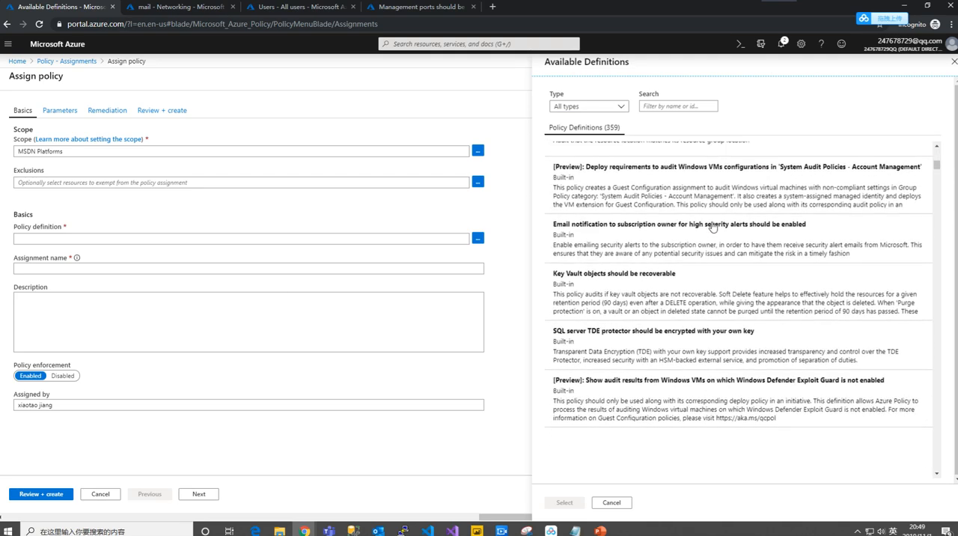
pyautogui.scroll(-2, 713, 227)
pyautogui.scroll(-2, 713, 227)
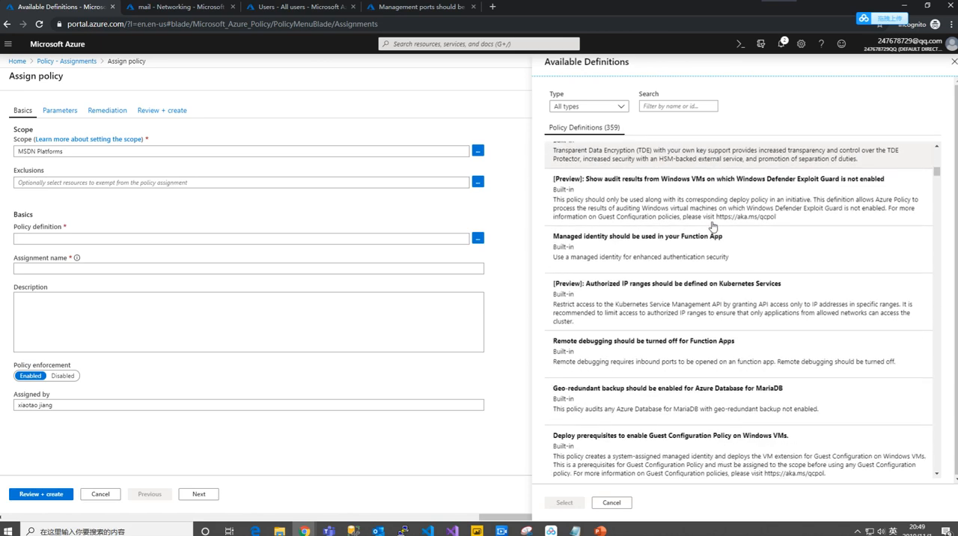
pyautogui.scroll(-3, 713, 227)
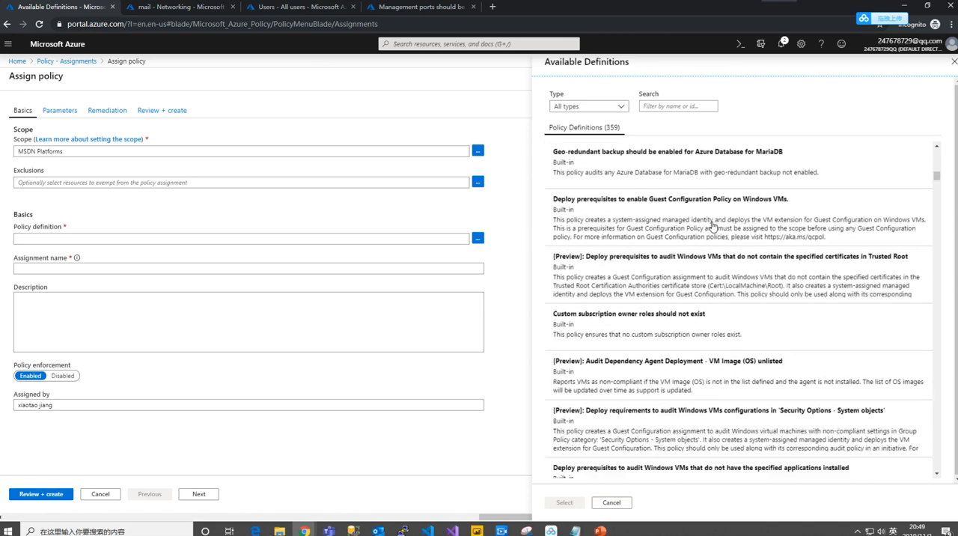
pyautogui.scroll(1, 713, 227)
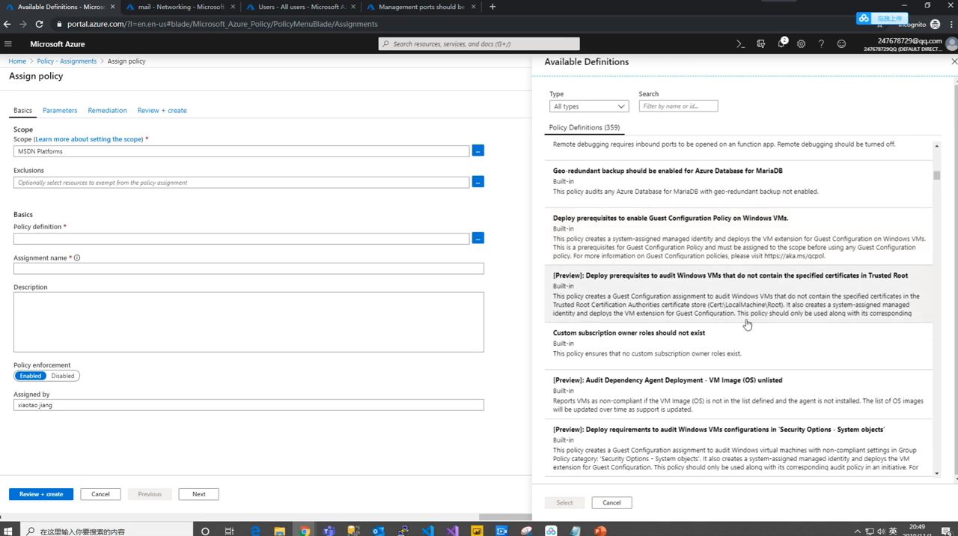
pyautogui.click(751, 352)
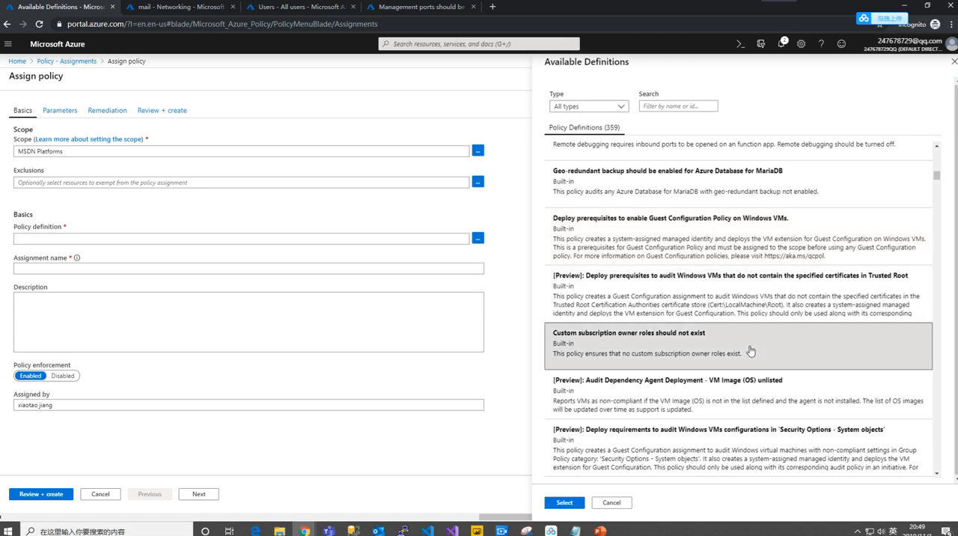
pyautogui.click(558, 503)
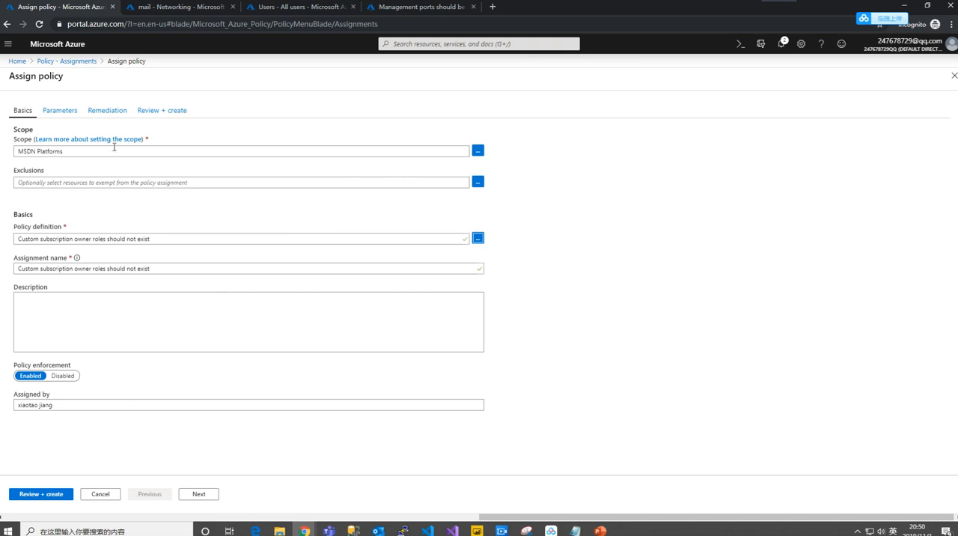
# - Check the assignment's parameters and remediation settings, then review and create the policy assignment
pyautogui.click(66, 114)
pyautogui.click(104, 112)
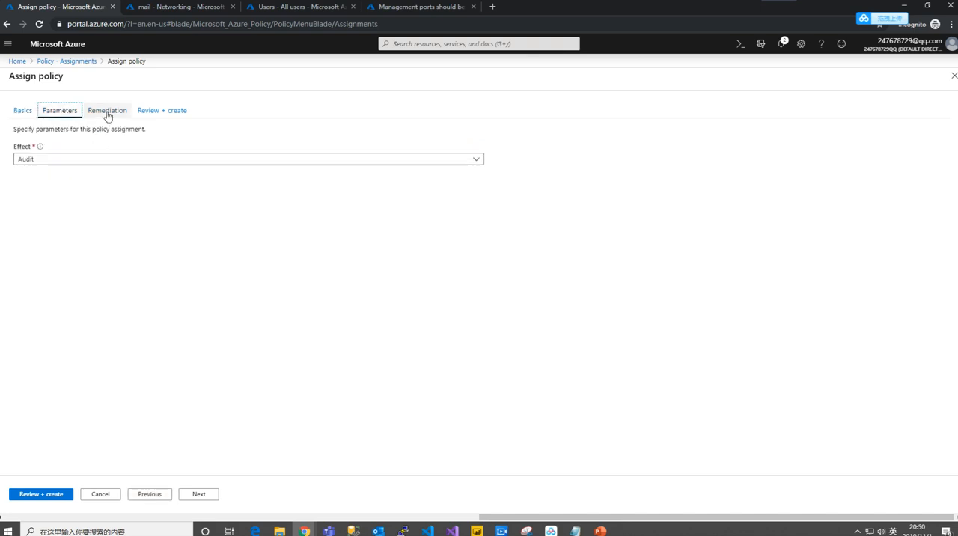
pyautogui.click(162, 110)
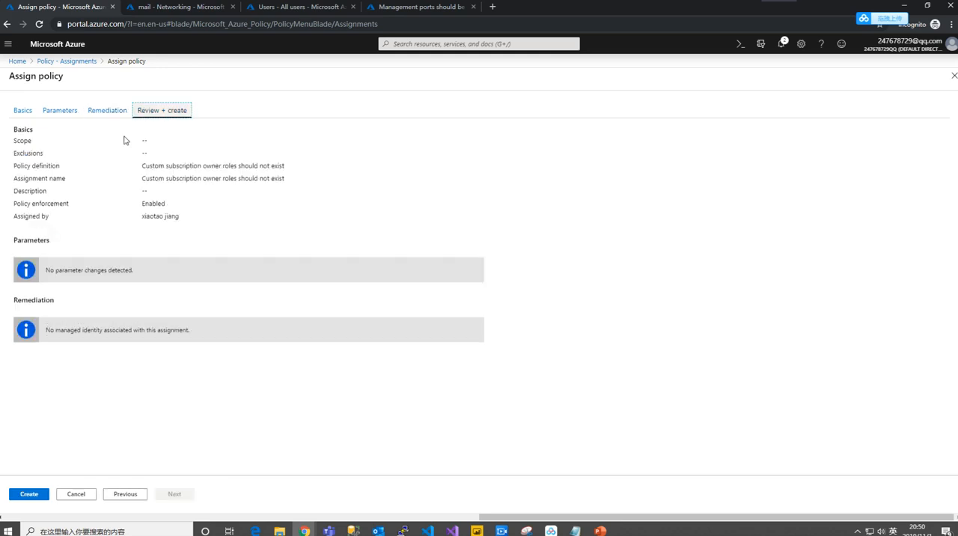
pyautogui.click(30, 496)
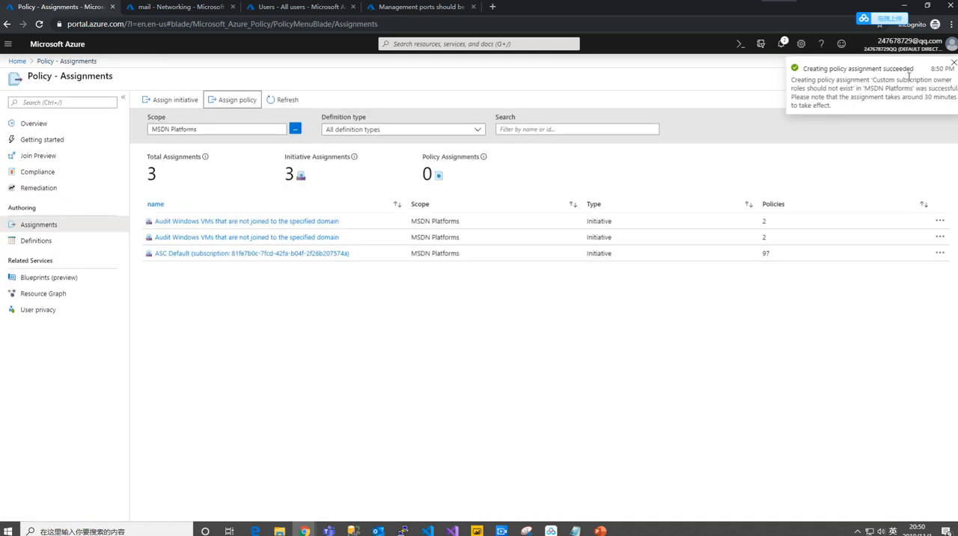
pyautogui.click(953, 63)
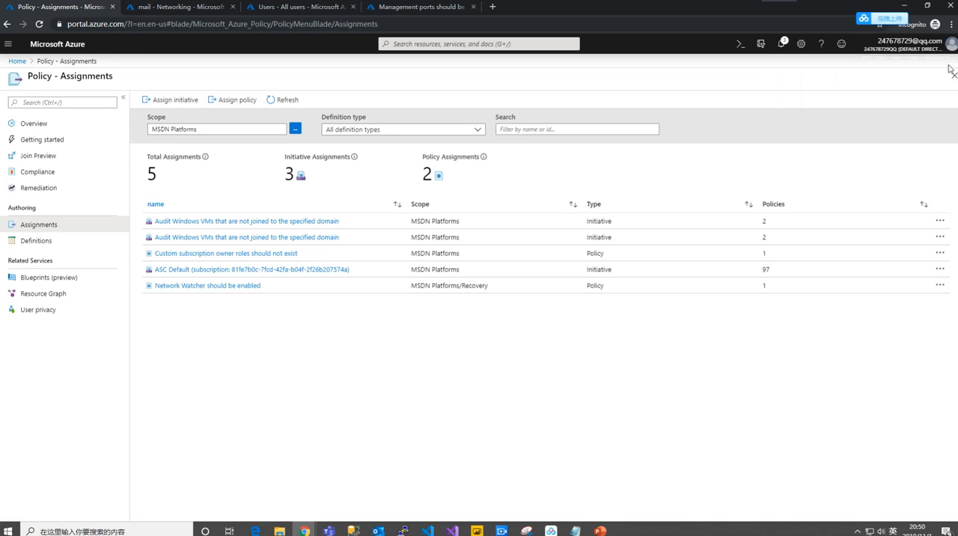
pyautogui.click(286, 307)
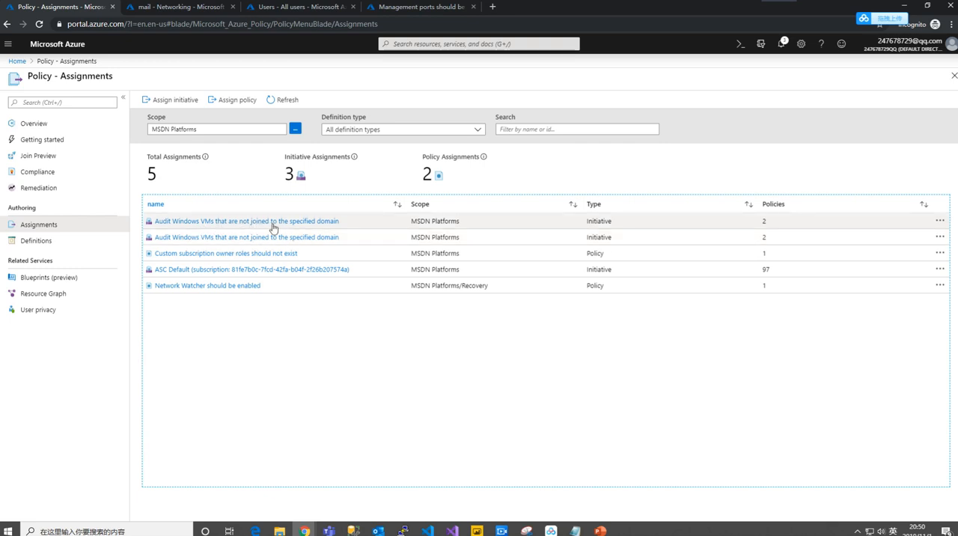
# - View the basic settings of the first "Audit Windows VMs that are not joined to the specified domain" assignment and close it without saving
pyautogui.click(273, 224)
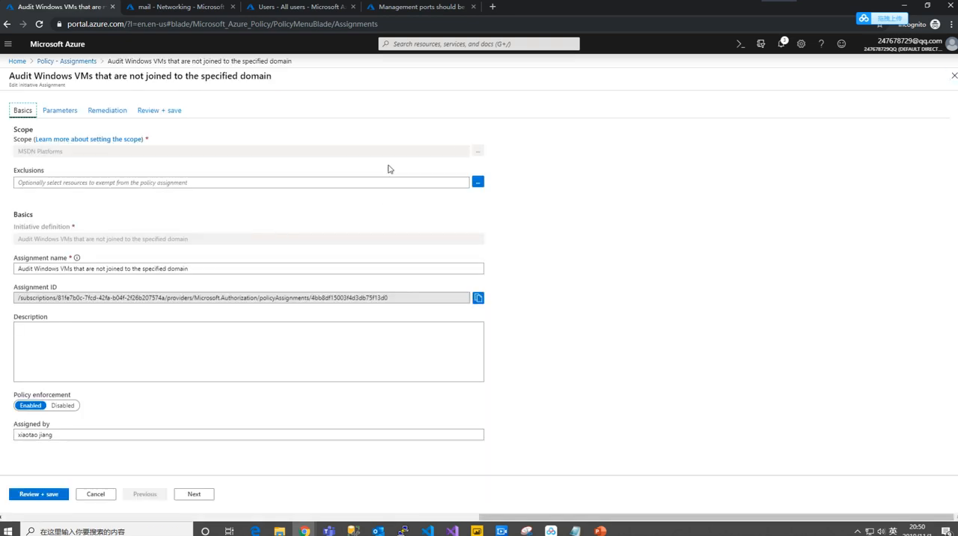
pyautogui.click(953, 76)
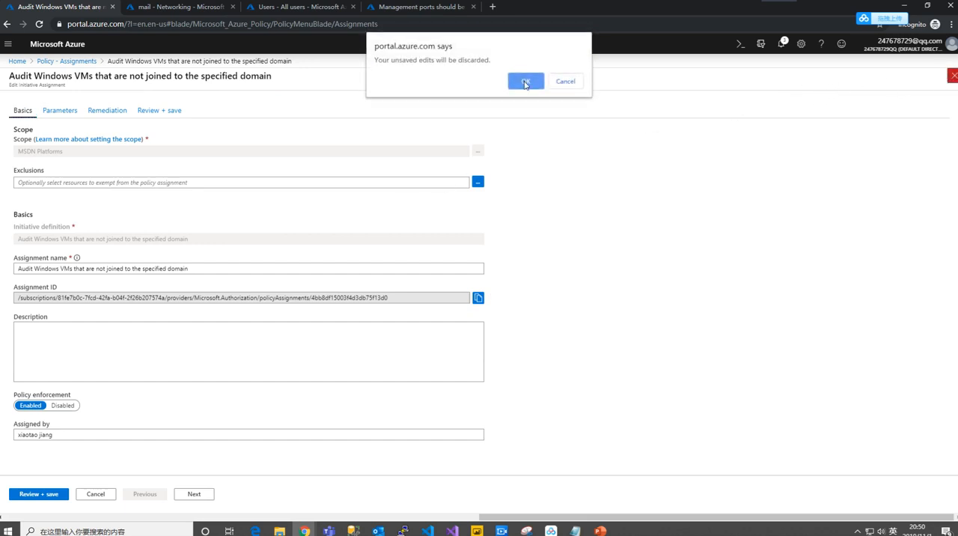
pyautogui.click(521, 81)
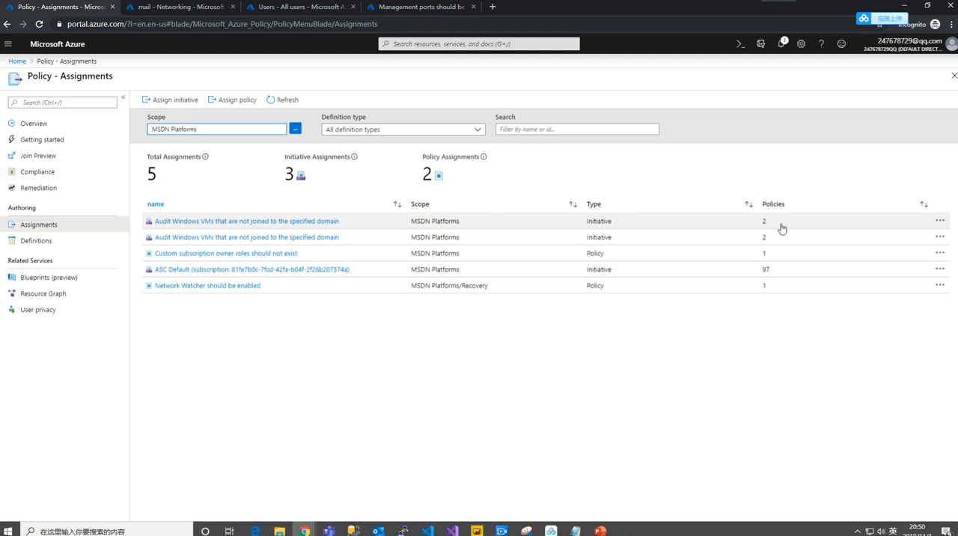
# - Open the compliance details of the first "Audit Windows VMs that are not joined to the specified domain" assignment and examine its events, remediation tasks and deployed resources
pyautogui.click(940, 222)
pyautogui.click(923, 233)
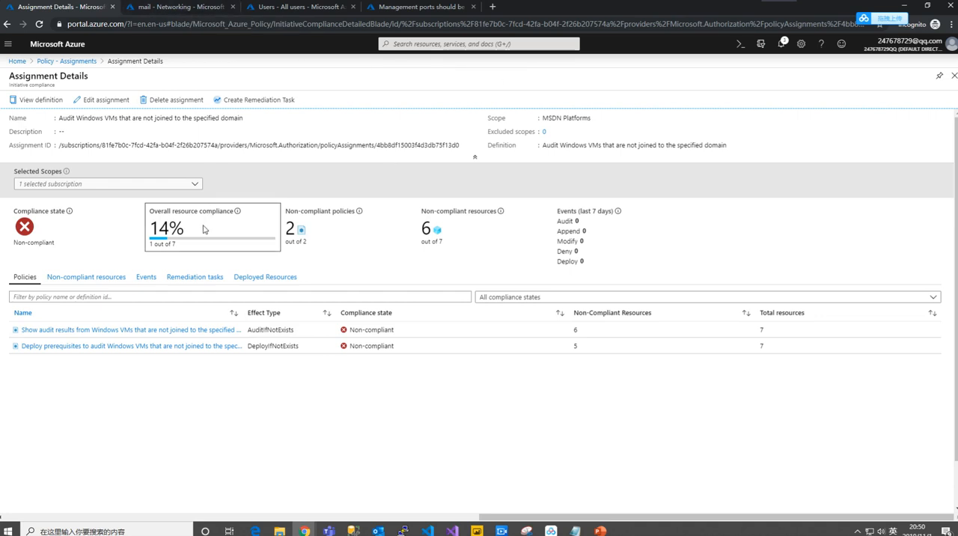
pyautogui.click(149, 282)
pyautogui.click(194, 279)
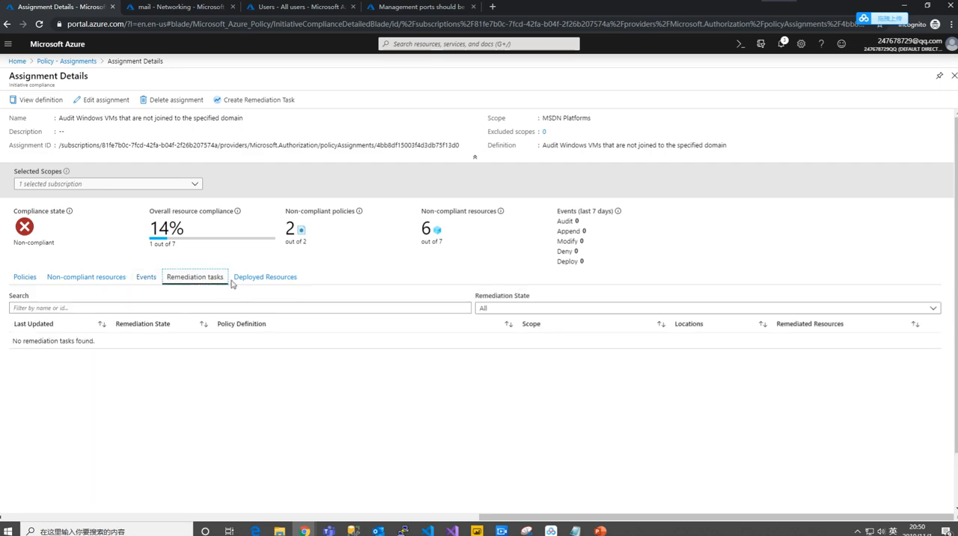
pyautogui.click(265, 278)
pyautogui.click(265, 278)
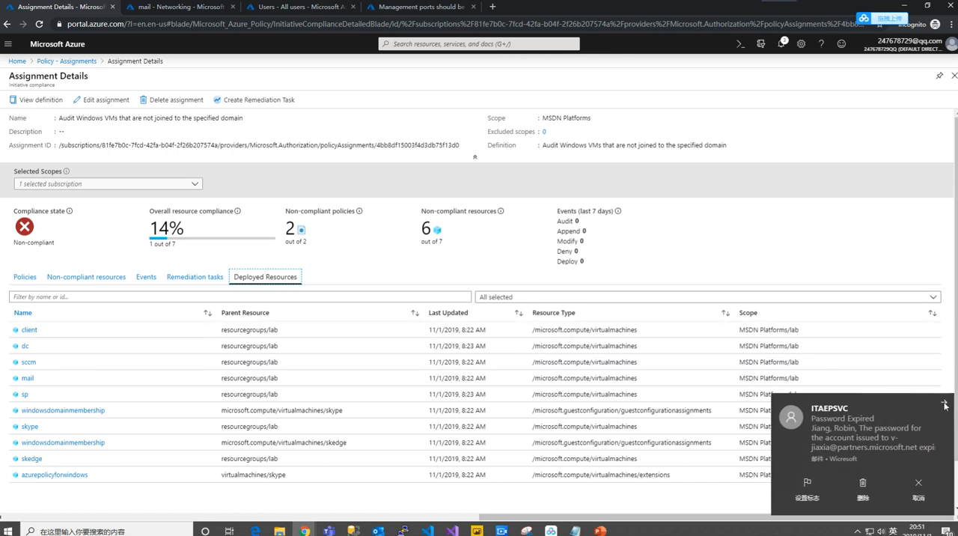
pyautogui.click(944, 404)
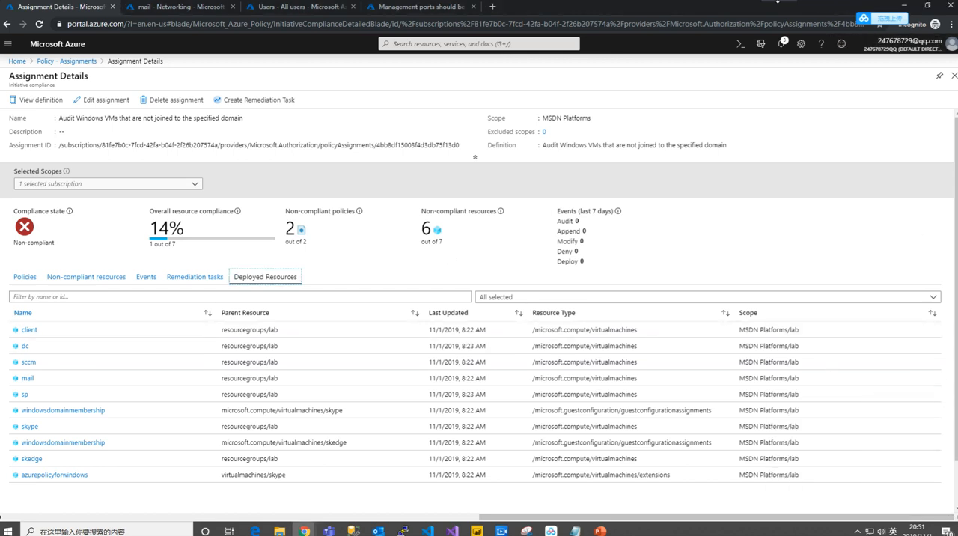